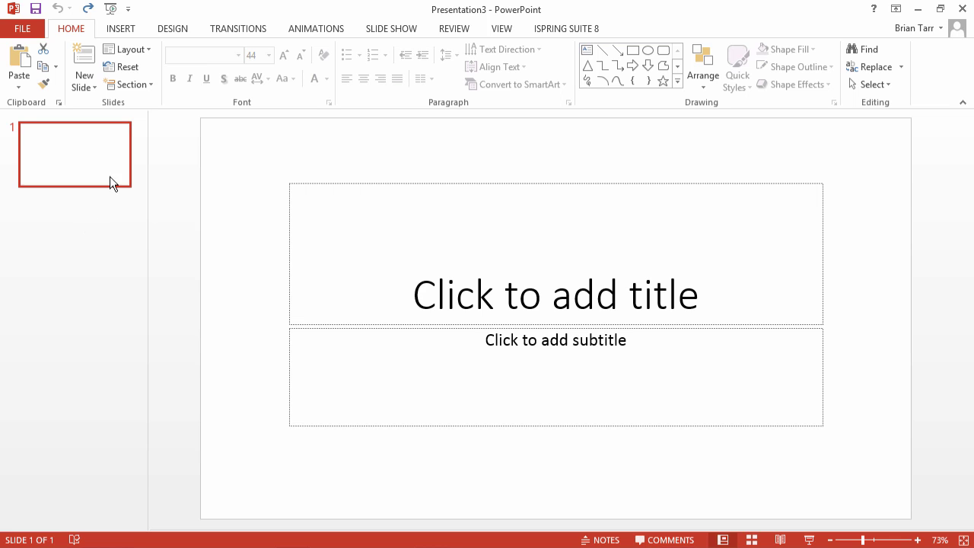
# Switch the presentation to the Organic design theme using its dark wood-grain variant
pyautogui.click(174, 31)
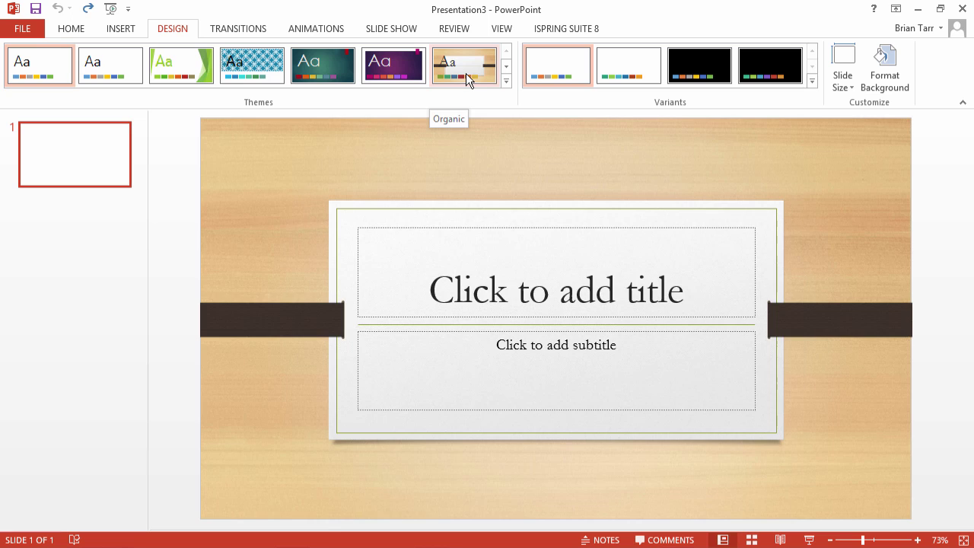
pyautogui.click(465, 73)
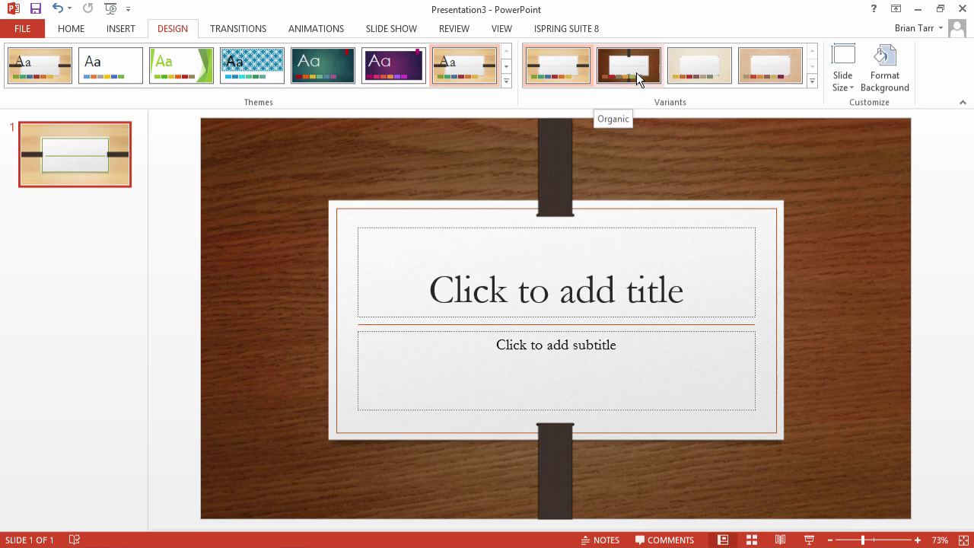
pyautogui.click(636, 72)
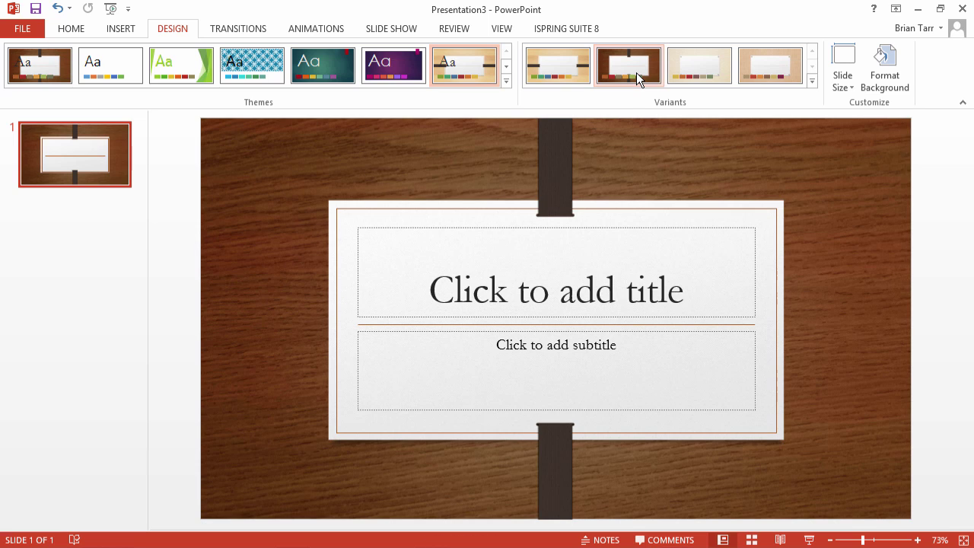
# Change the first slide to Title and Content and paste the title 'Click the flashcards to see the translations:'
pyautogui.rightClick(107, 181)
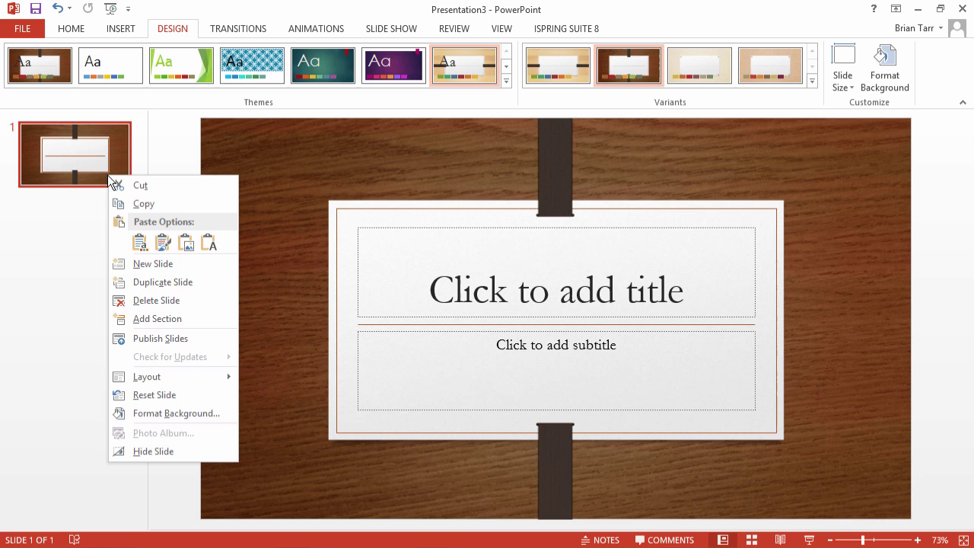
pyautogui.moveTo(192, 376)
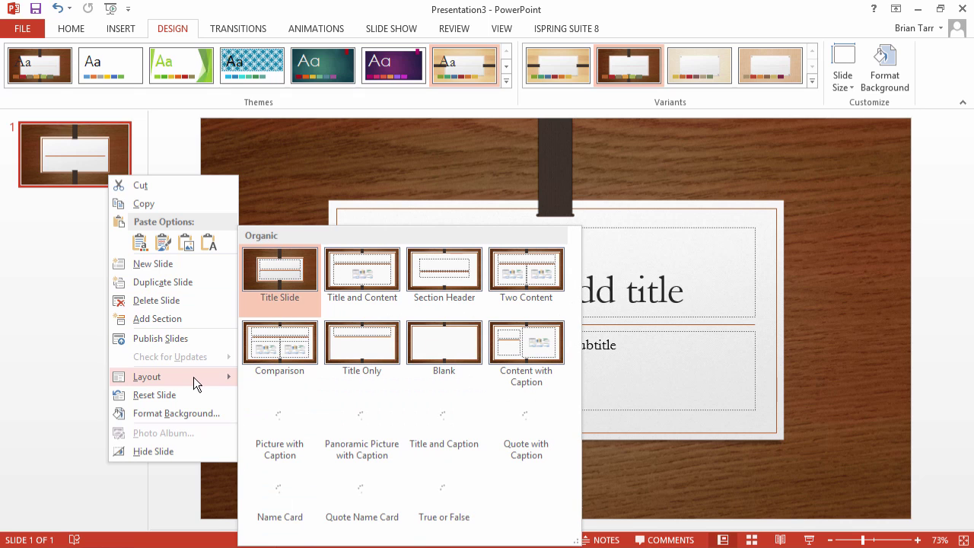
pyautogui.click(367, 269)
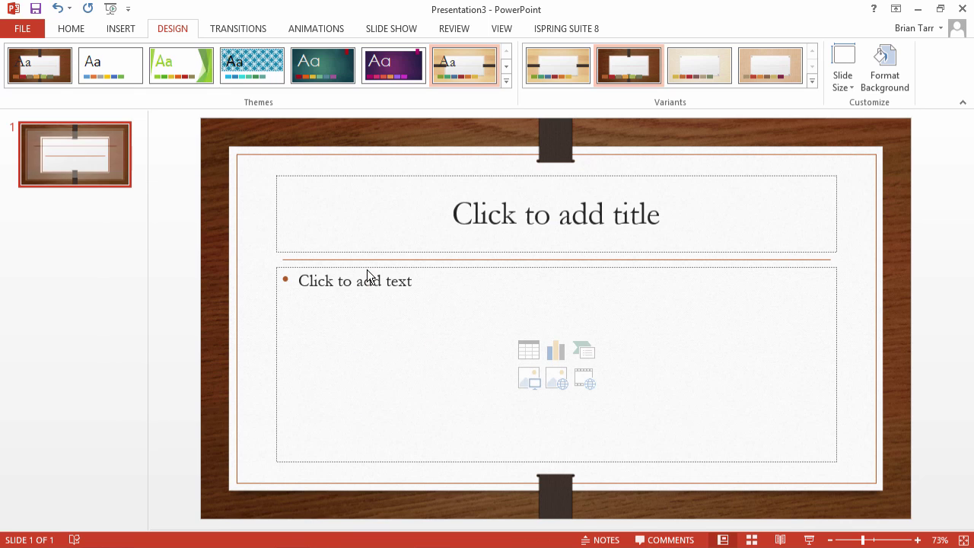
pyautogui.click(545, 220)
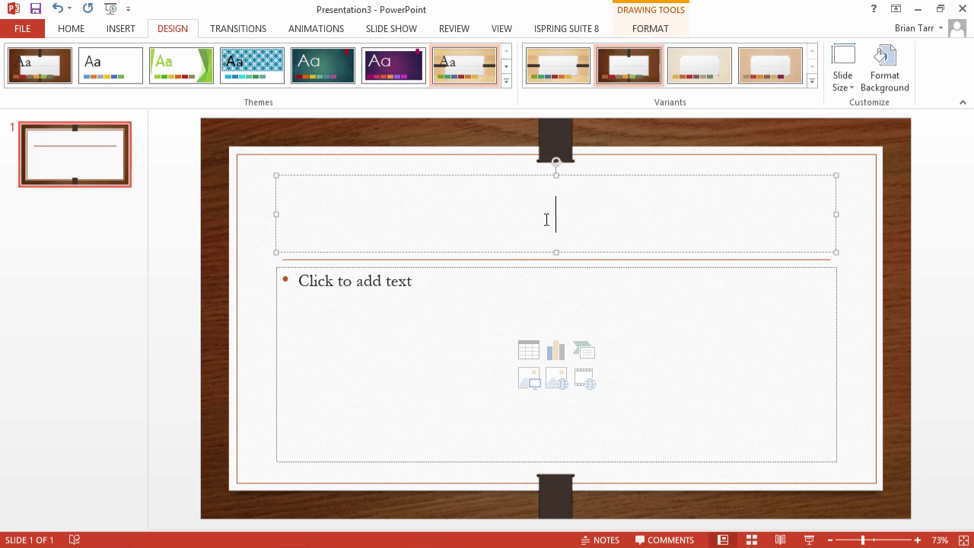
pyautogui.write('Click the flashcards to see the translations:')
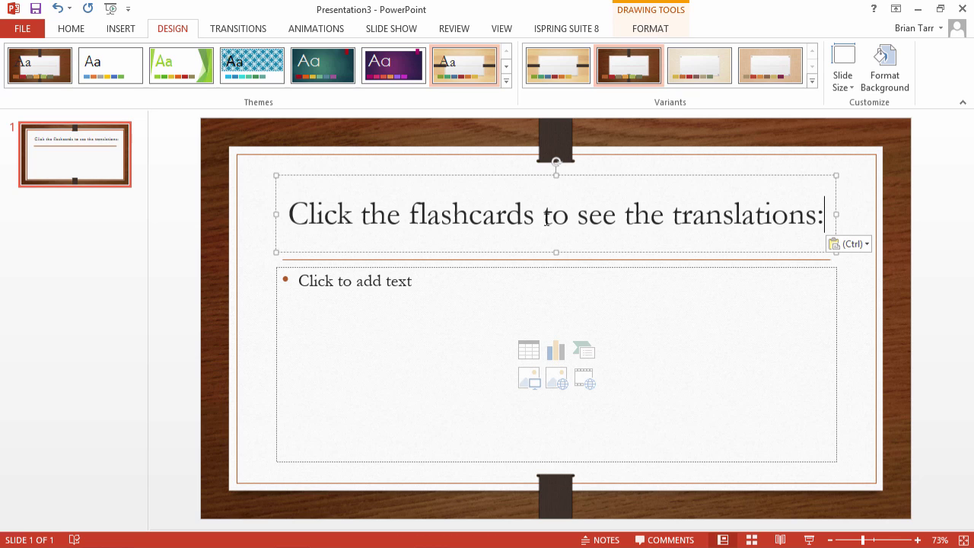
# Enlarge the title to 48 pt and delete the empty content placeholder
pyautogui.click(74, 31)
pyautogui.click(284, 56)
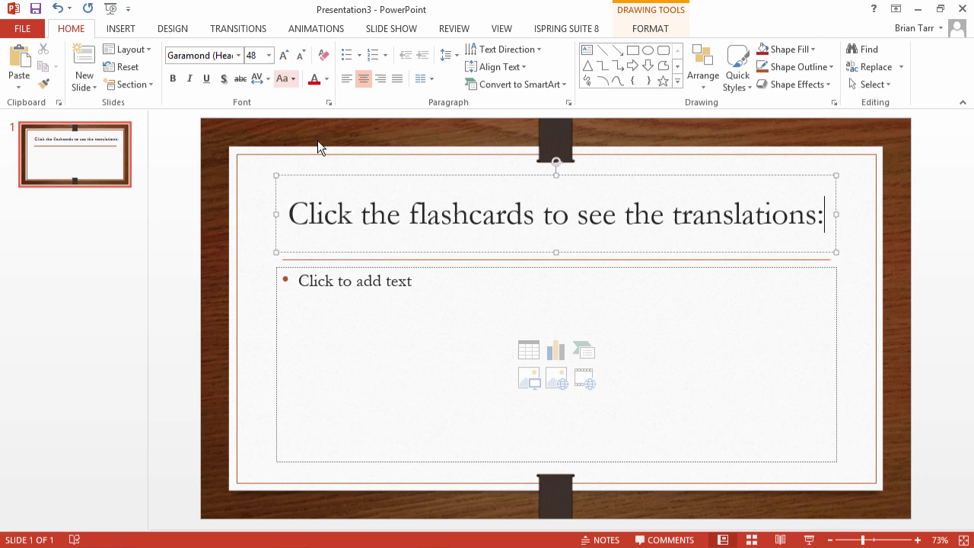
pyautogui.click(387, 267)
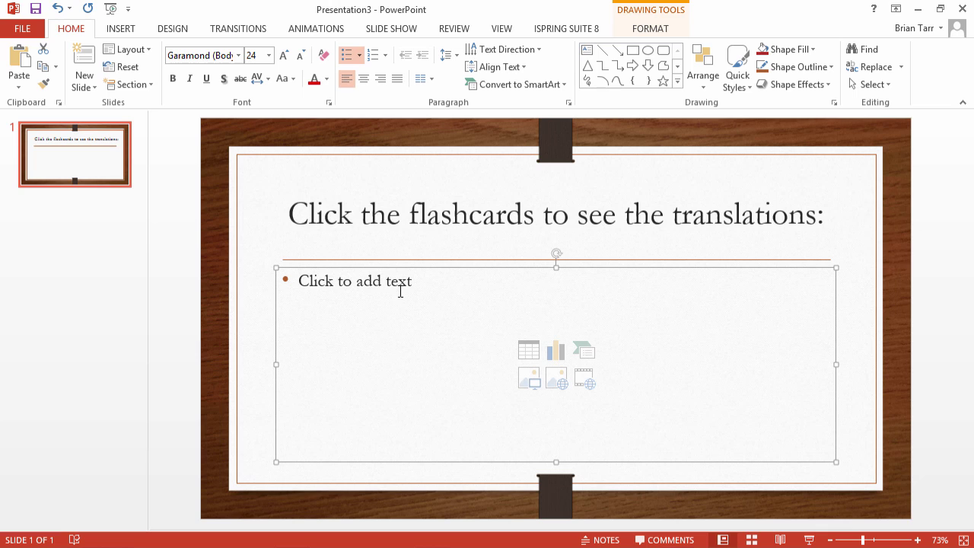
pyautogui.press('Delete')
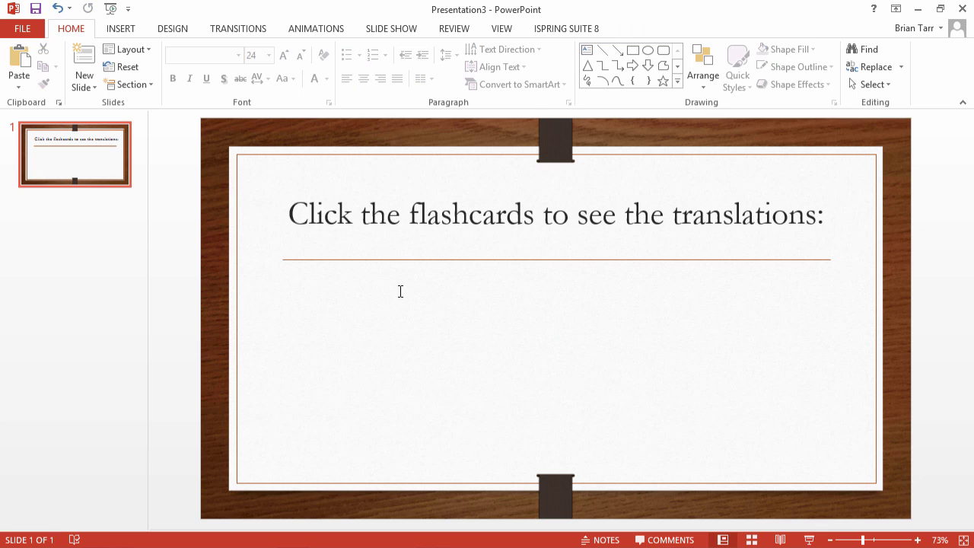
# Draw a rounded rectangle card below the title and type стол in it
pyautogui.click(119, 30)
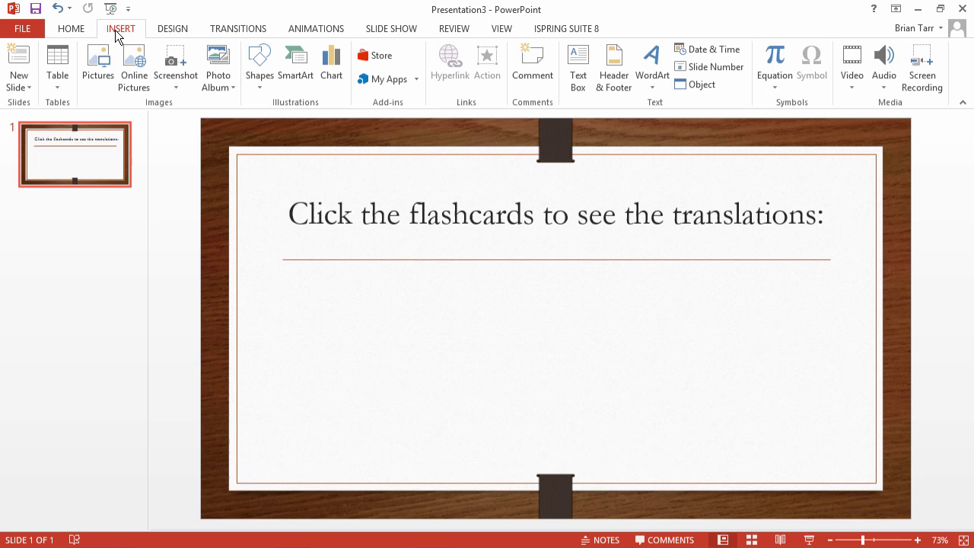
pyautogui.click(260, 85)
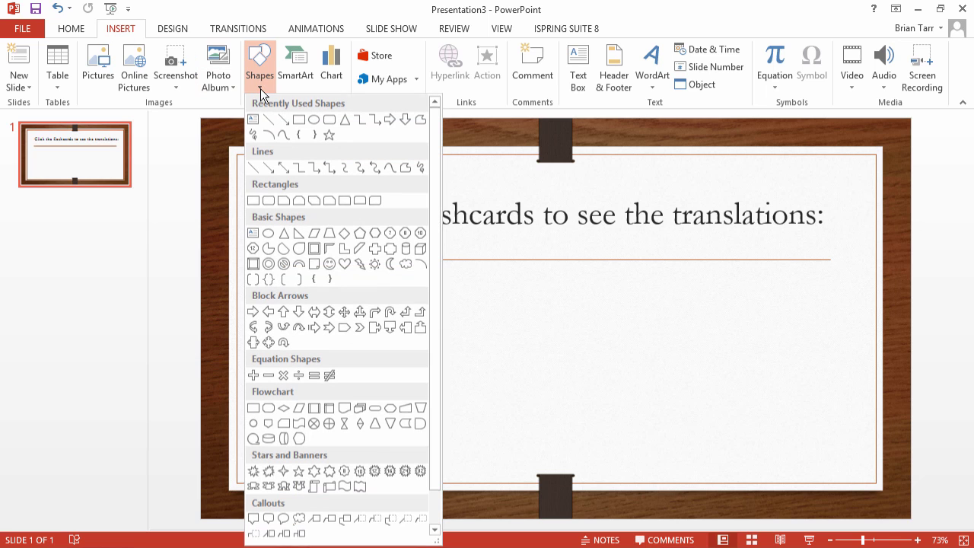
pyautogui.click(268, 201)
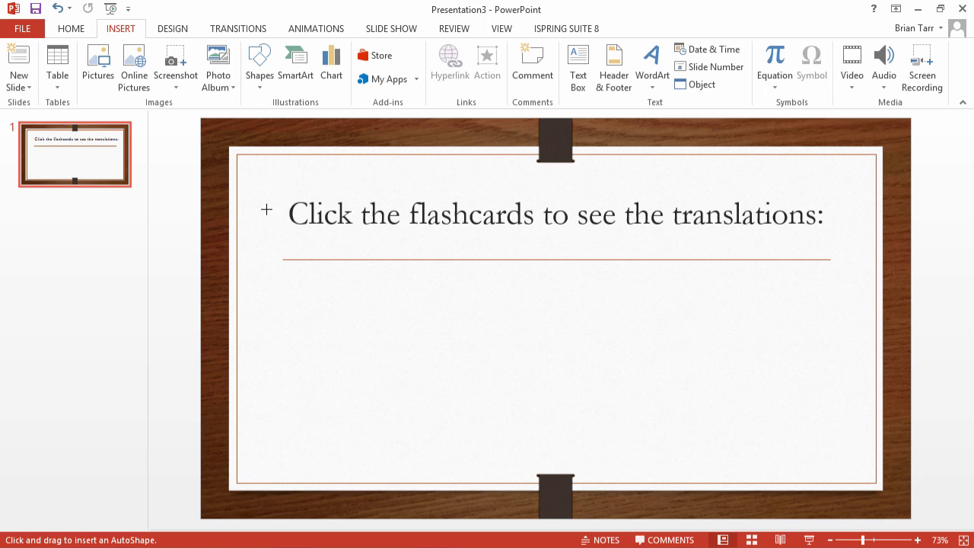
pyautogui.moveTo(260, 276); pyautogui.dragTo(353, 308)
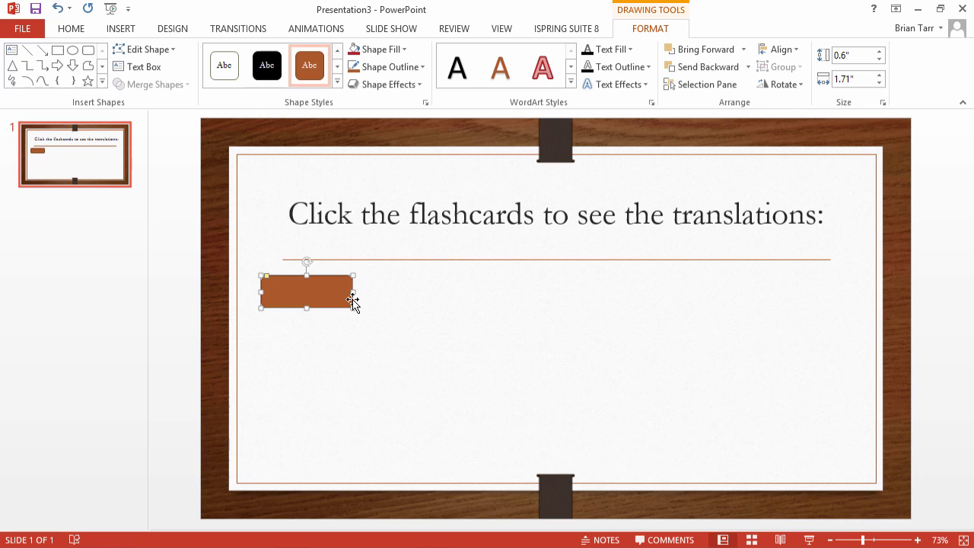
pyautogui.write('стол')
# Make the card's стол text dark instead of white and bold
pyautogui.hotkey('ctrl', 'a')
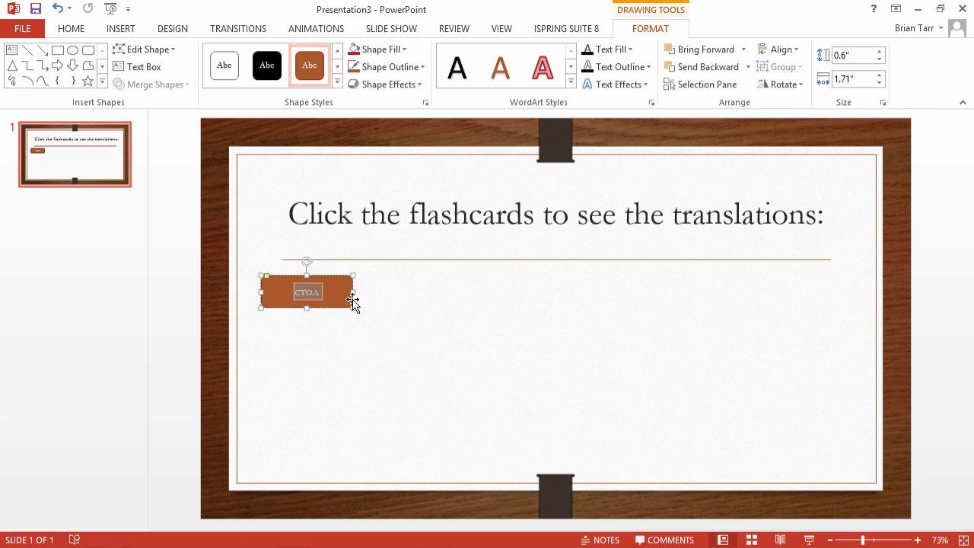
pyautogui.click(587, 53)
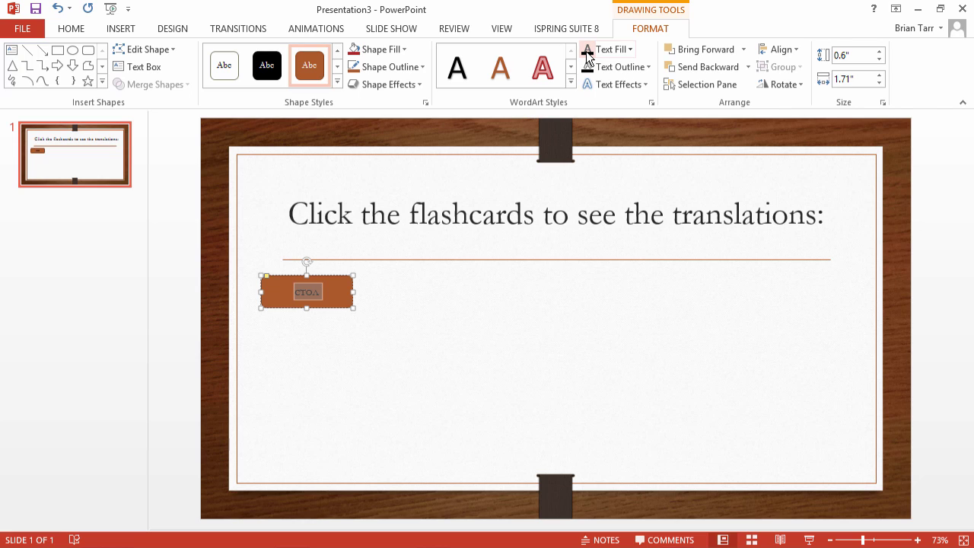
pyautogui.click(72, 31)
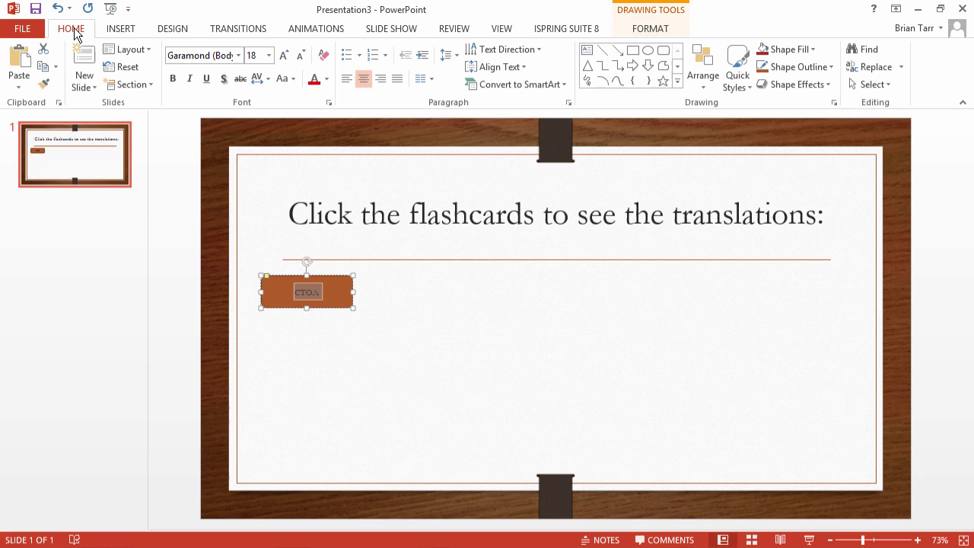
pyautogui.click(174, 79)
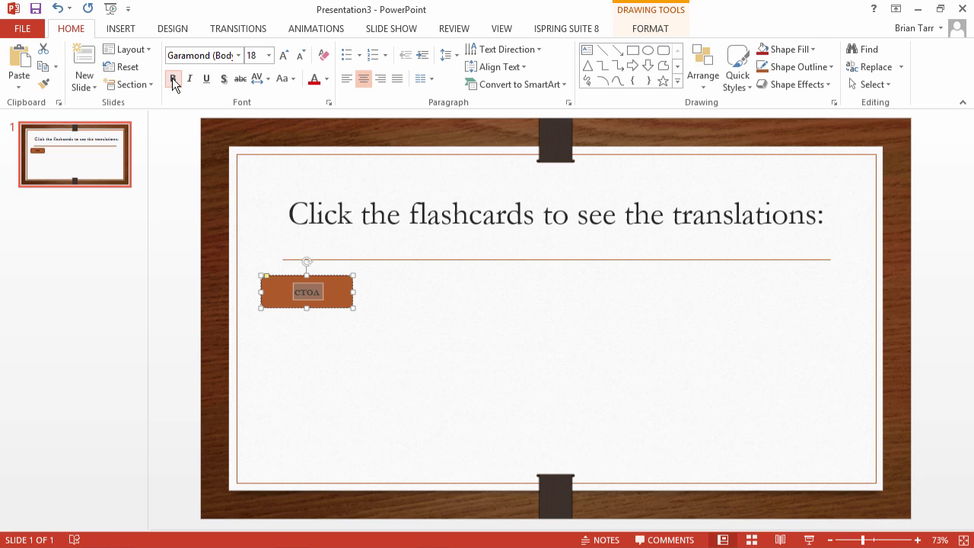
# Duplicate the стол card, relabel the copy 'Table', and place it over the original
pyautogui.click(341, 328)
pyautogui.click(337, 297)
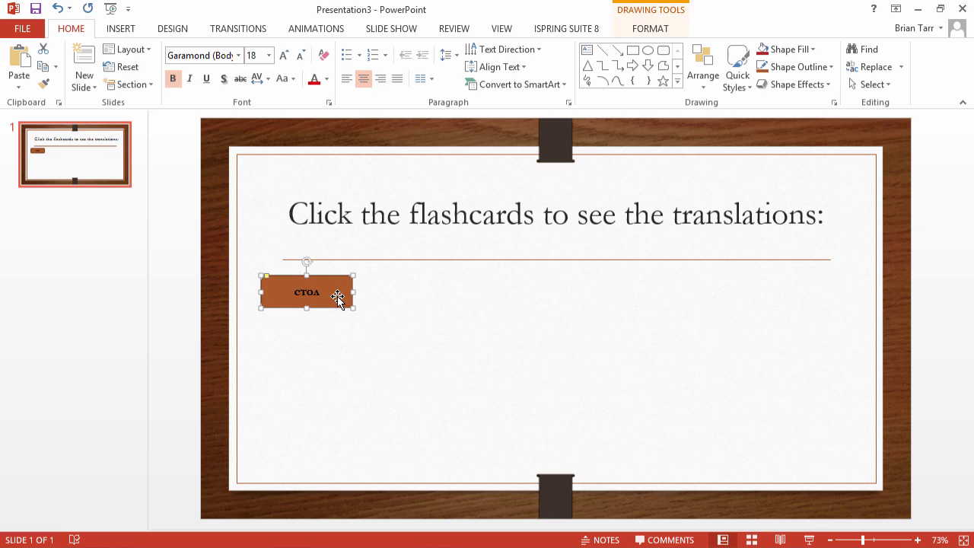
pyautogui.hotkey('ctrl', 'd')
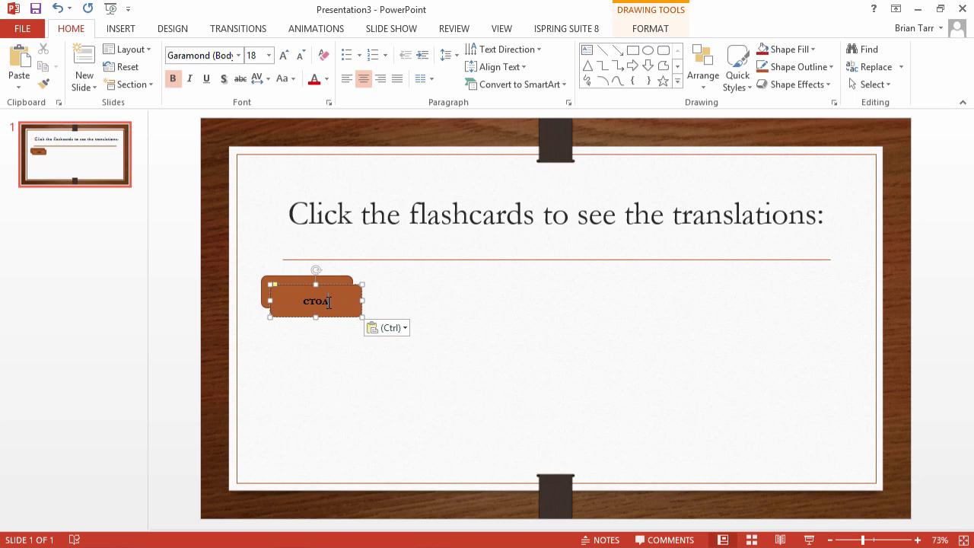
pyautogui.doubleClick(329, 302)
pyautogui.write('Tab')
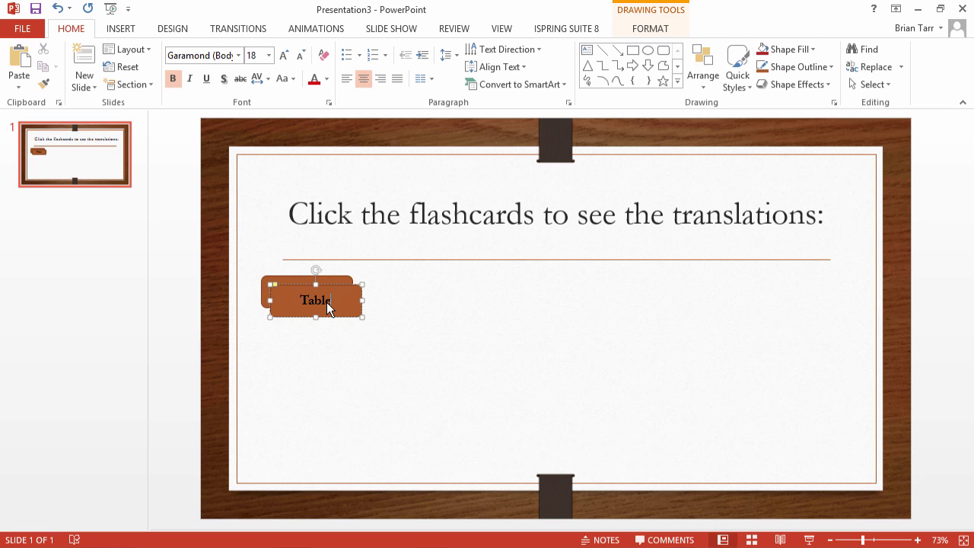
pyautogui.write('le')
pyautogui.click(335, 323)
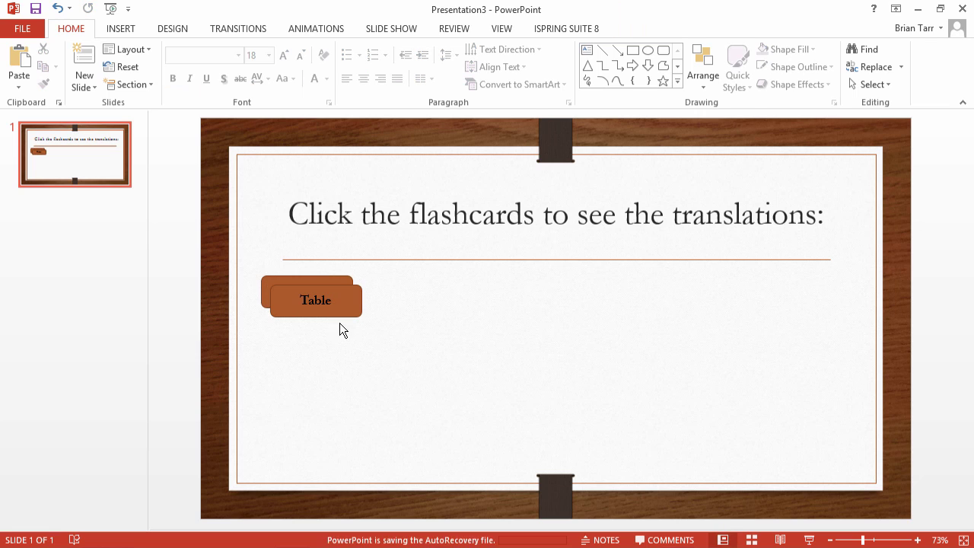
pyautogui.moveTo(345, 302); pyautogui.dragTo(340, 297)
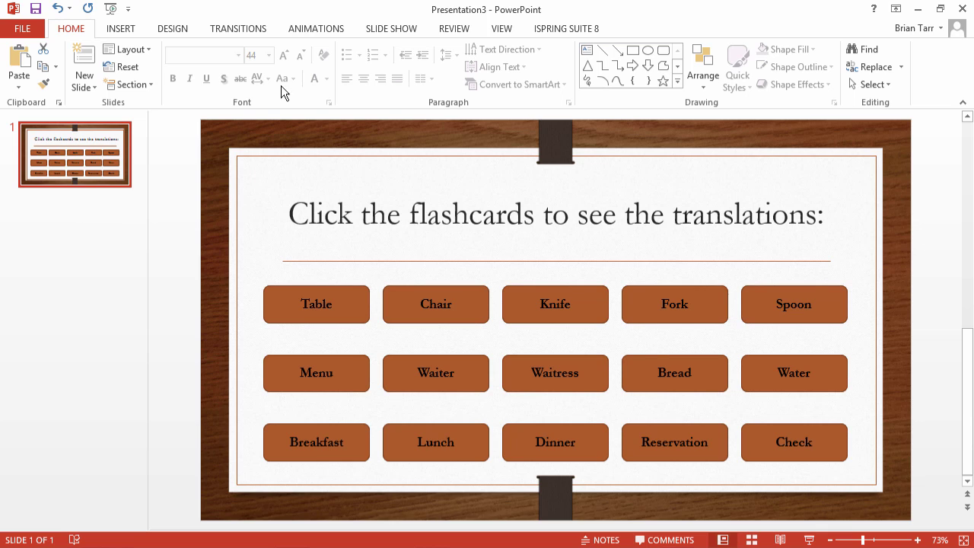
# Open the Animation Pane to review the flashcards' trigger animations
pyautogui.click(327, 28)
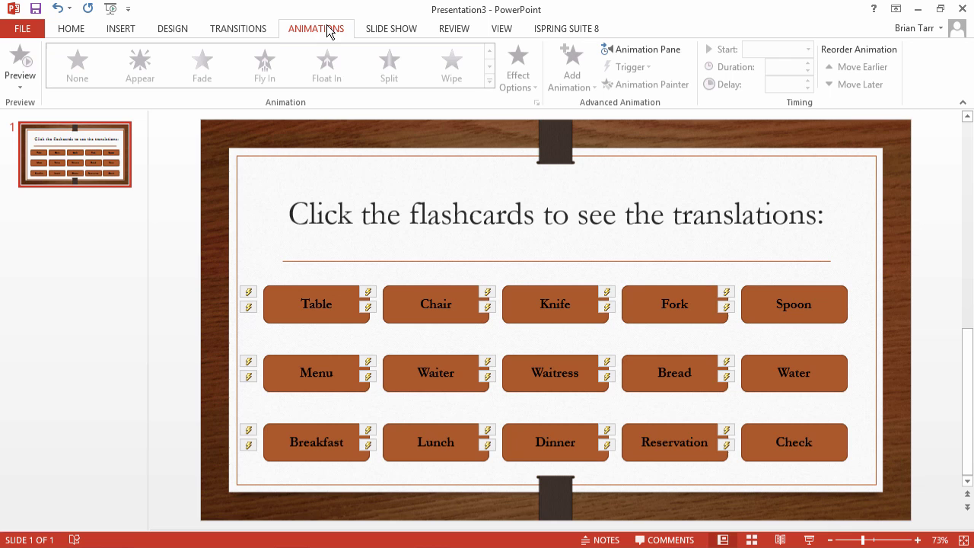
pyautogui.click(639, 53)
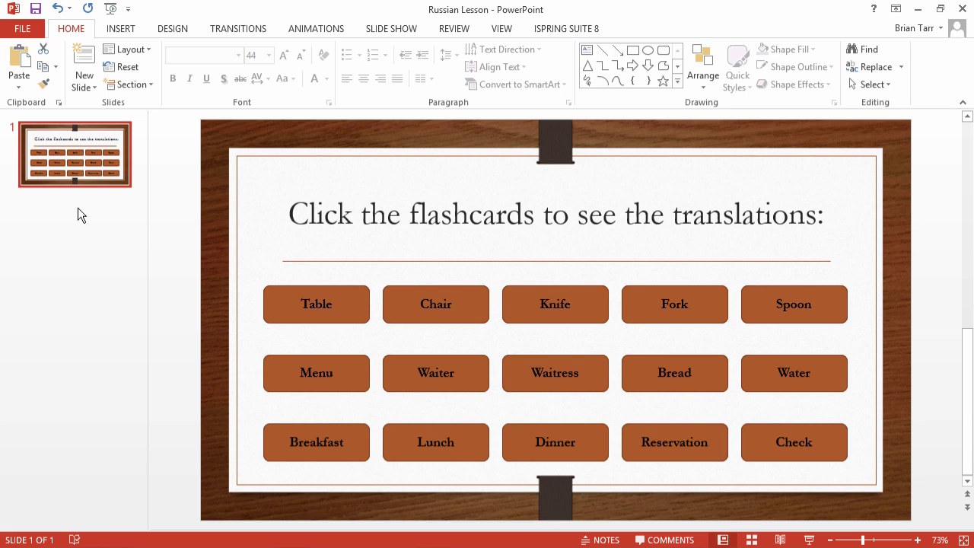
# Add a second slide and start a new iSpring Suite 8 interaction
pyautogui.rightClick(74, 197)
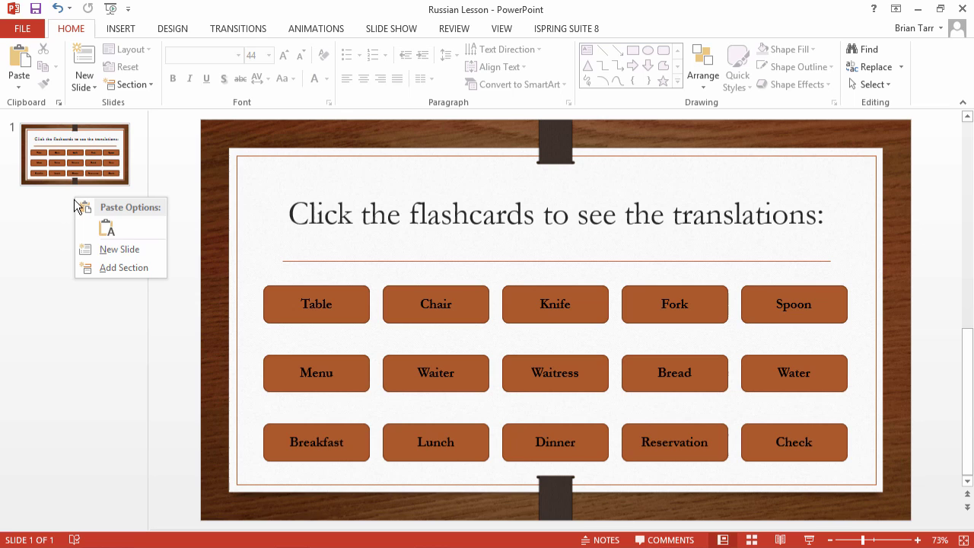
pyautogui.click(110, 252)
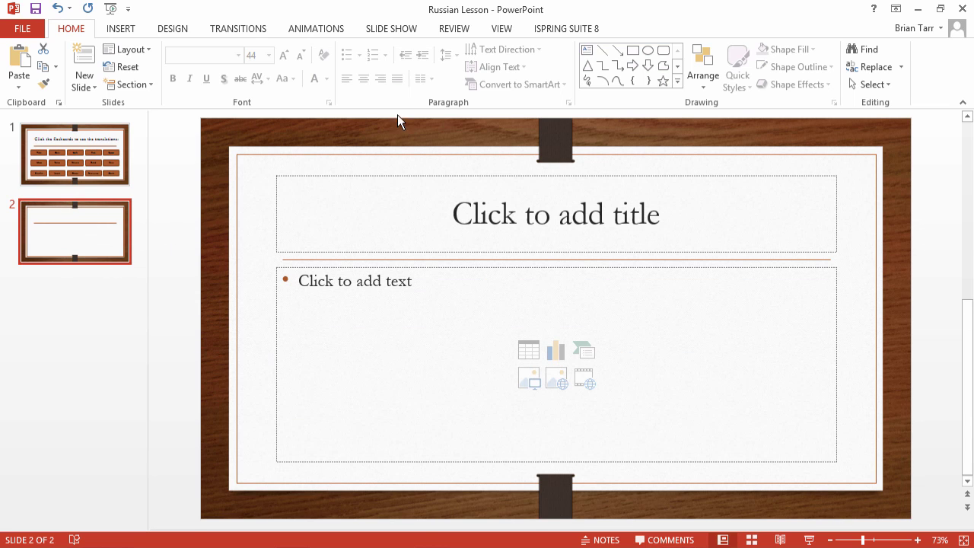
pyautogui.click(565, 29)
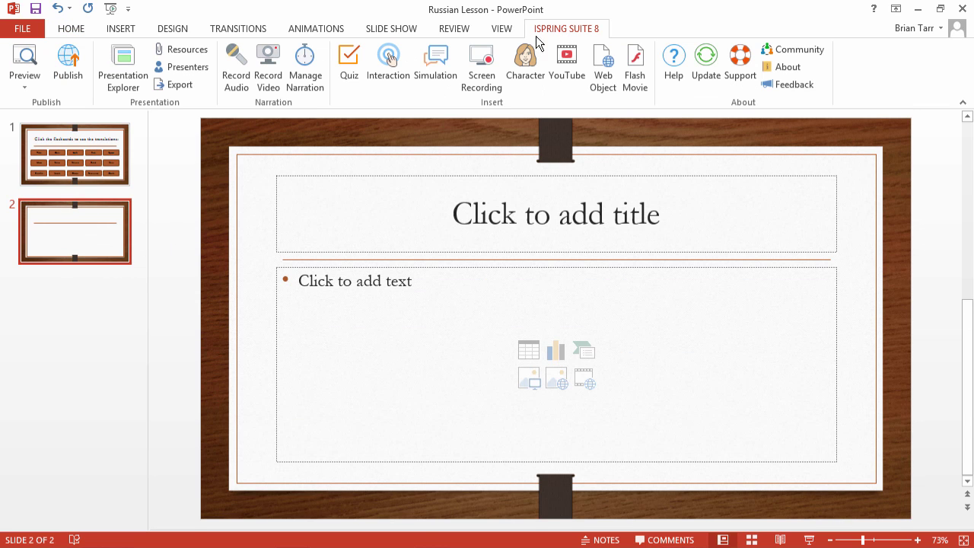
pyautogui.click(385, 87)
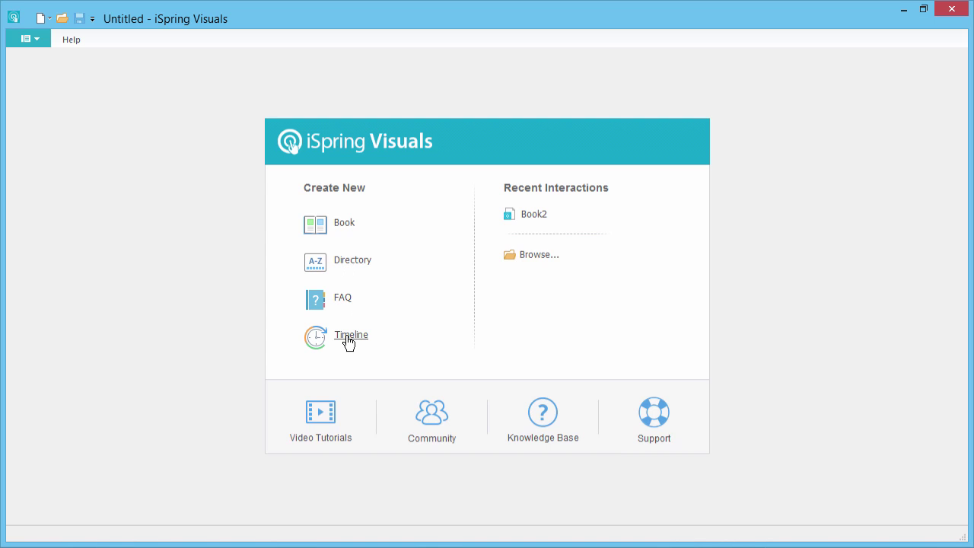
# Create a new FAQ interaction and title it 'Useful Phrases in a Restaurant'
pyautogui.click(340, 299)
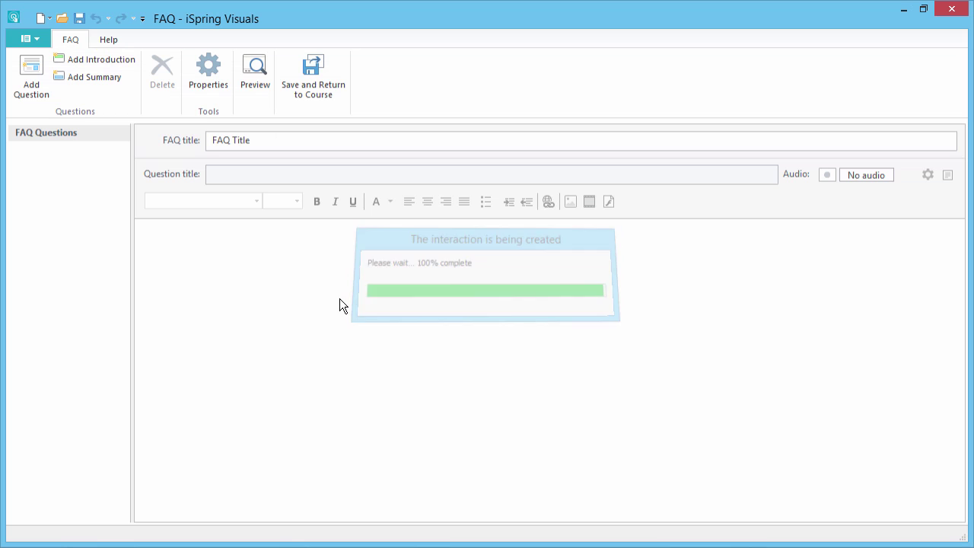
pyautogui.moveTo(257, 147); pyautogui.dragTo(177, 141)
pyautogui.write('Useful Phrases in a Restaurant')
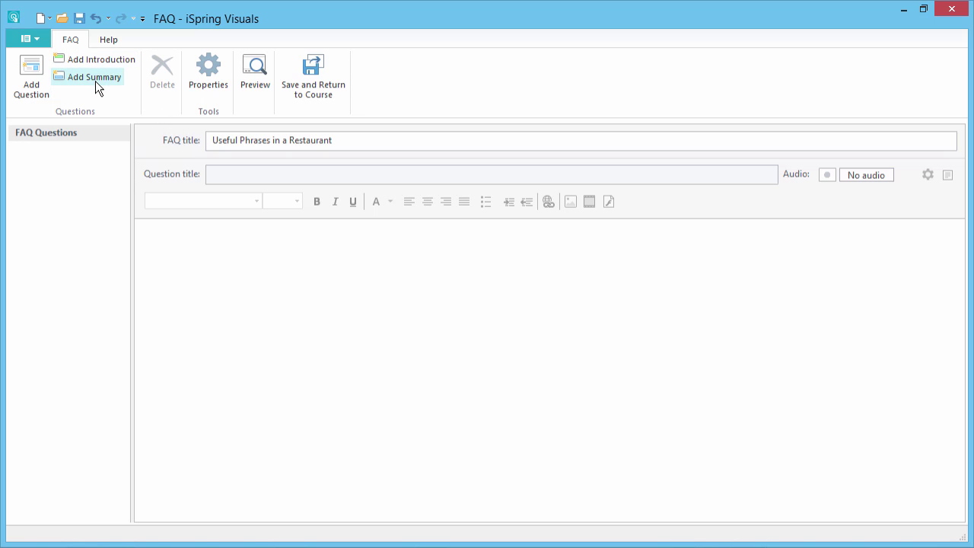
# Add question 'Making a reservation' answered with 'Я бы хотел забронировать столик.', then add another question
pyautogui.click(33, 95)
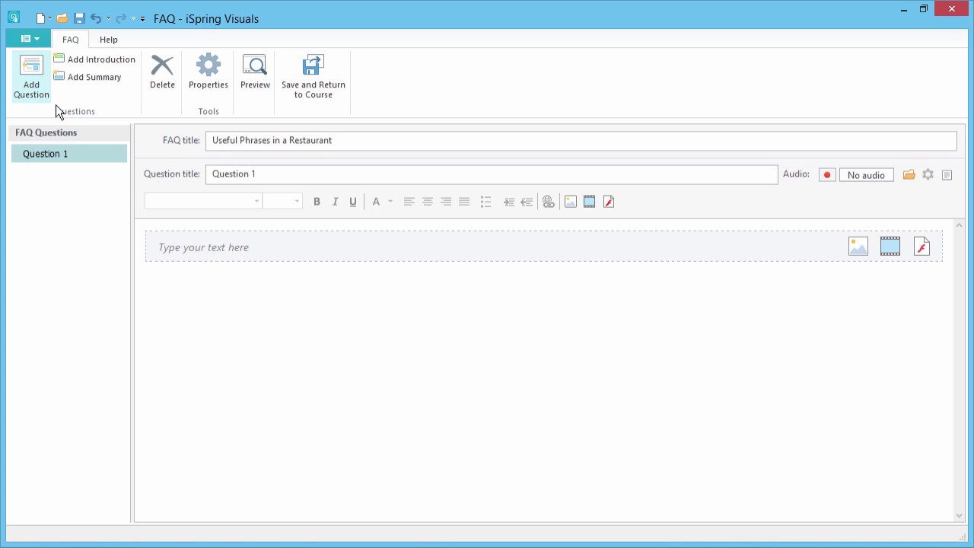
pyautogui.moveTo(272, 175); pyautogui.dragTo(191, 175)
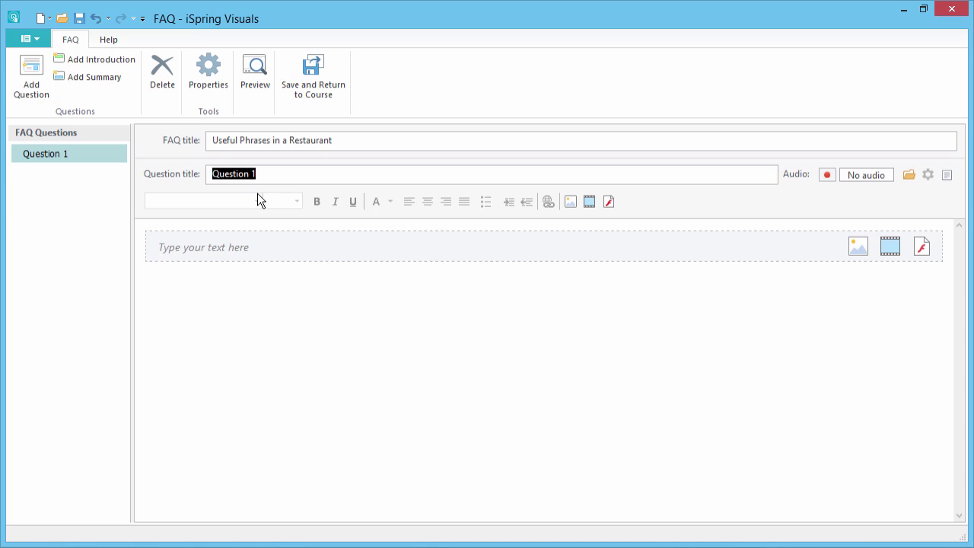
pyautogui.write('Making a reservation')
pyautogui.click(232, 248)
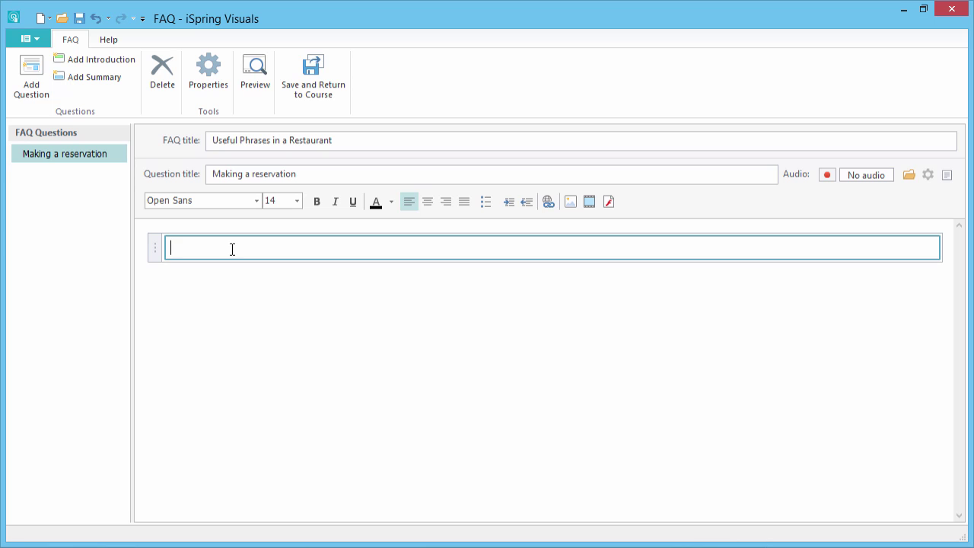
pyautogui.write('Я бы хотел забронировать столик.')
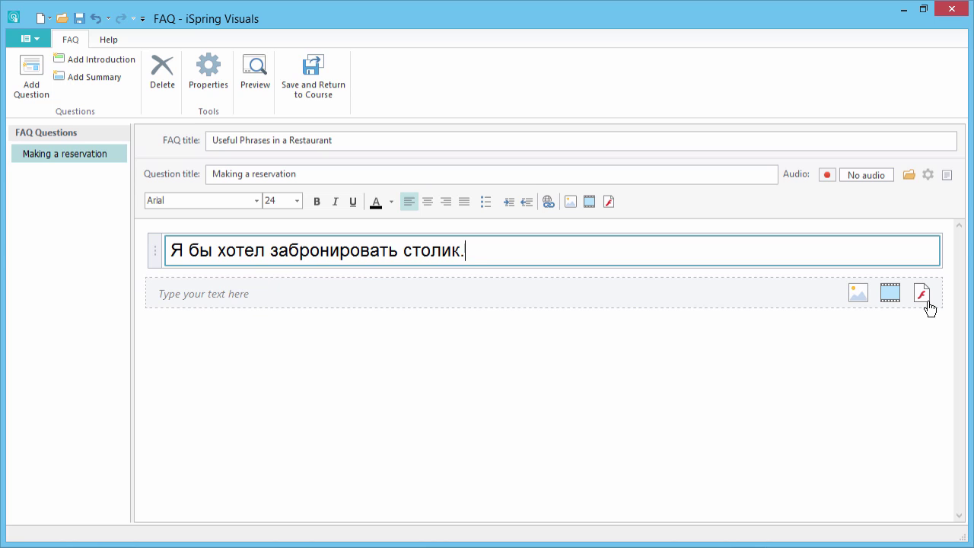
pyautogui.click(26, 96)
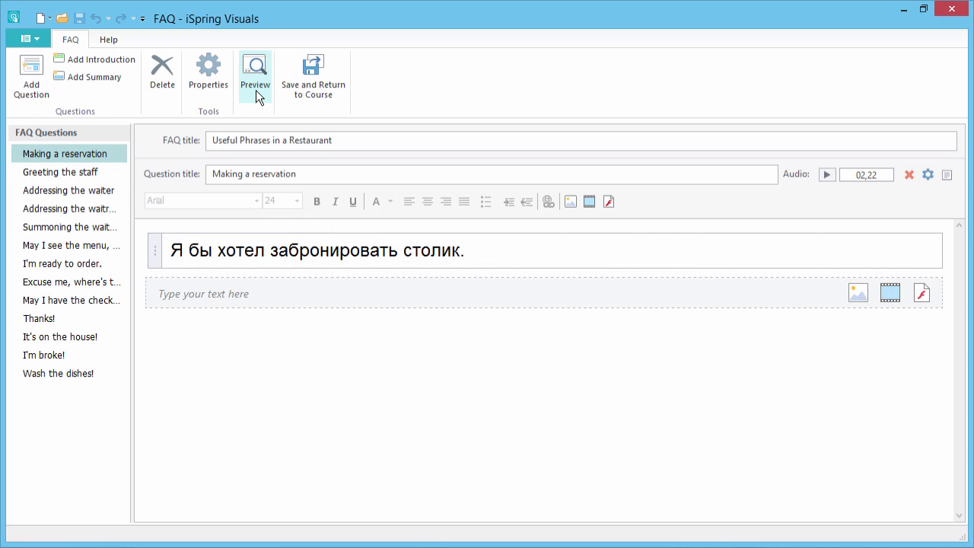
# Preview the FAQ, expanding the Greeting the staff and Addressing the waiter answers, then close the preview
pyautogui.click(255, 90)
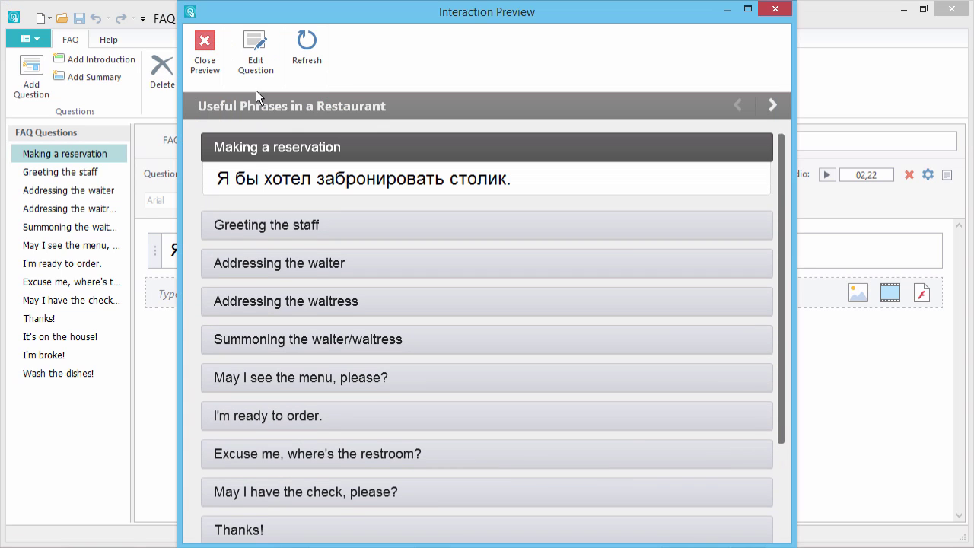
pyautogui.click(367, 228)
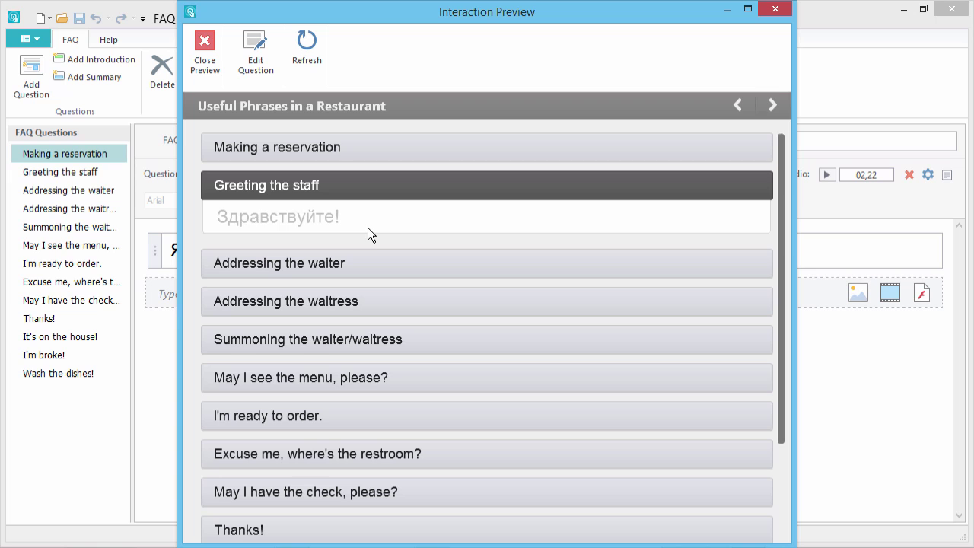
pyautogui.click(386, 266)
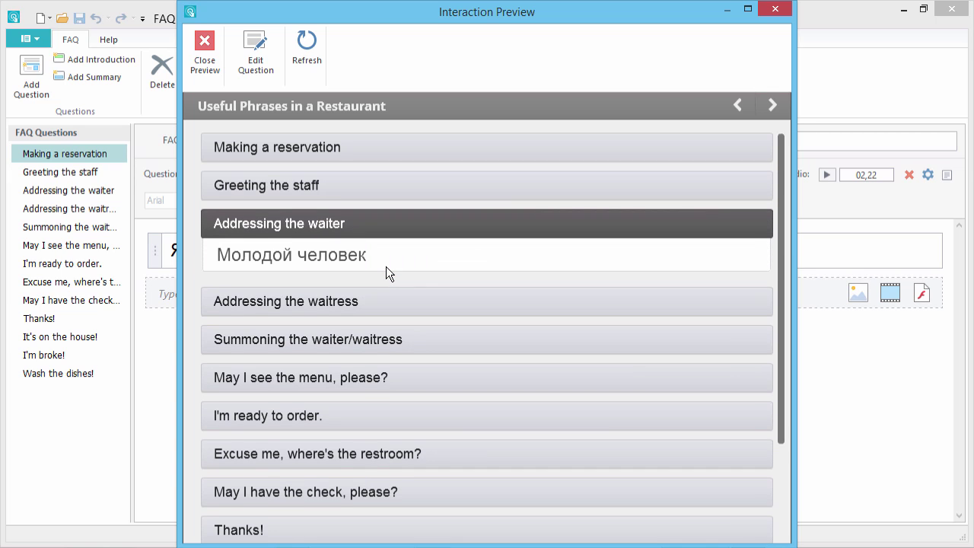
pyautogui.click(204, 73)
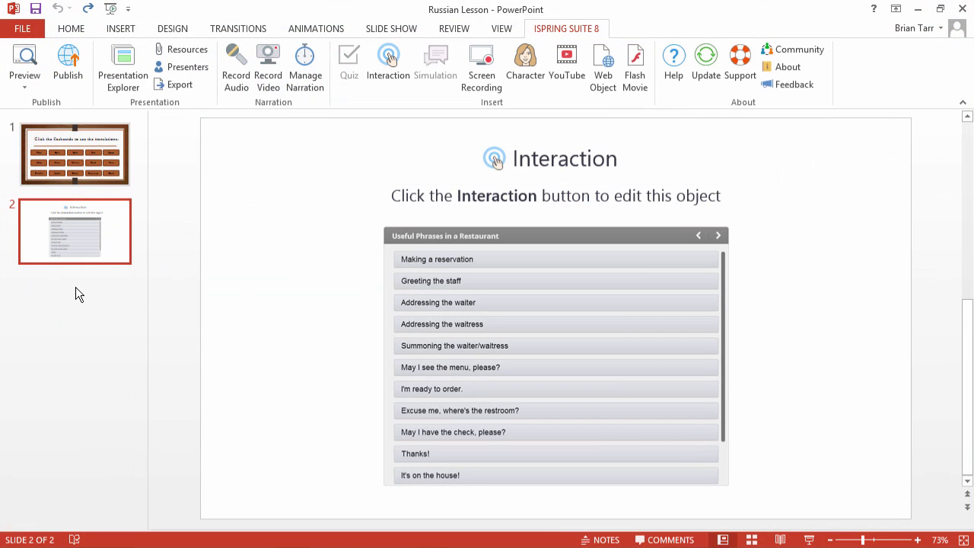
# Add a third slide titled 'Watch the videos for more vocabulary:' and delete its empty body box
pyautogui.rightClick(75, 277)
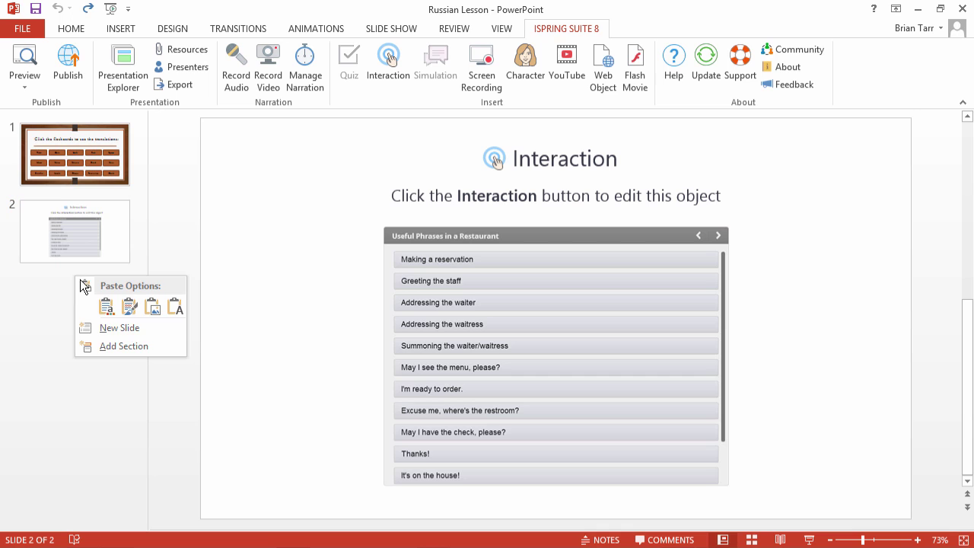
pyautogui.click(120, 330)
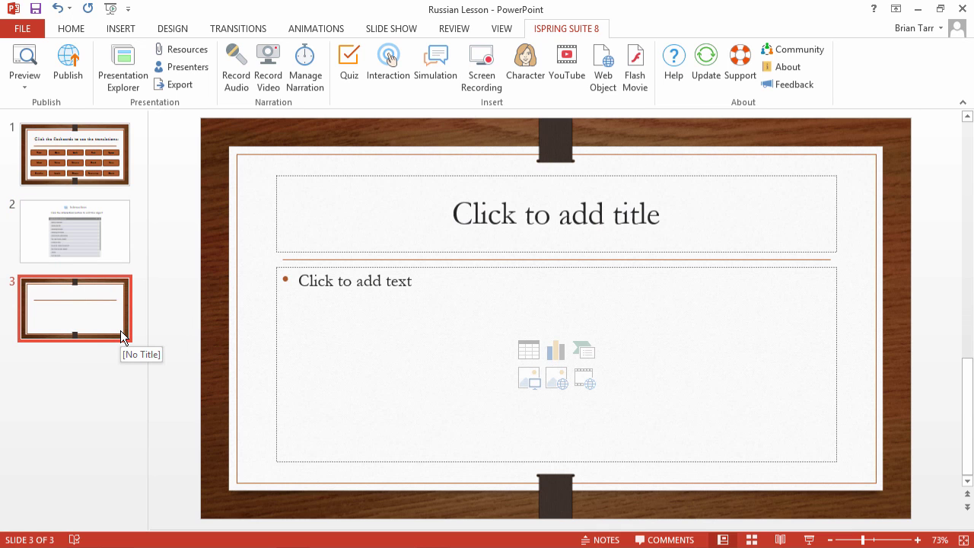
pyautogui.click(548, 223)
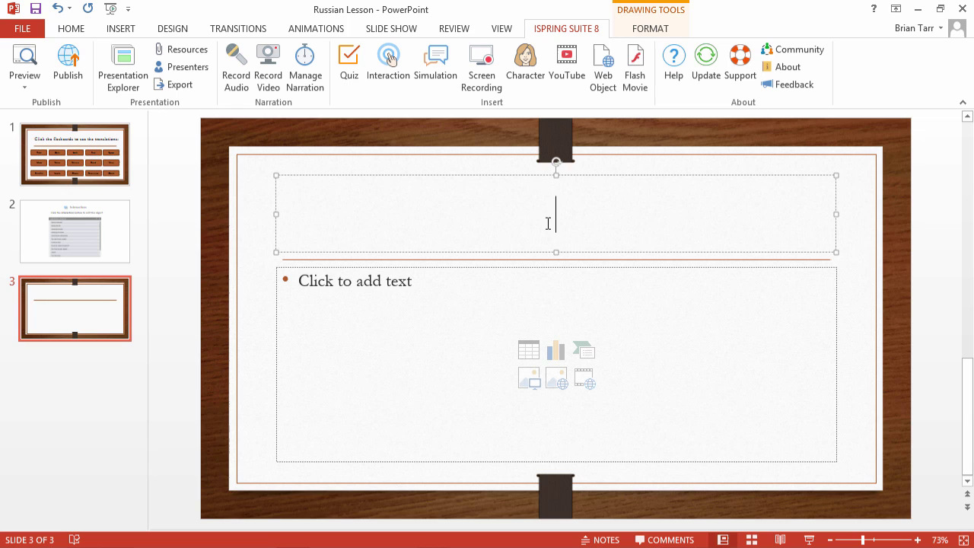
pyautogui.write('Watch the videos for more vocabulary:')
pyautogui.click(472, 267)
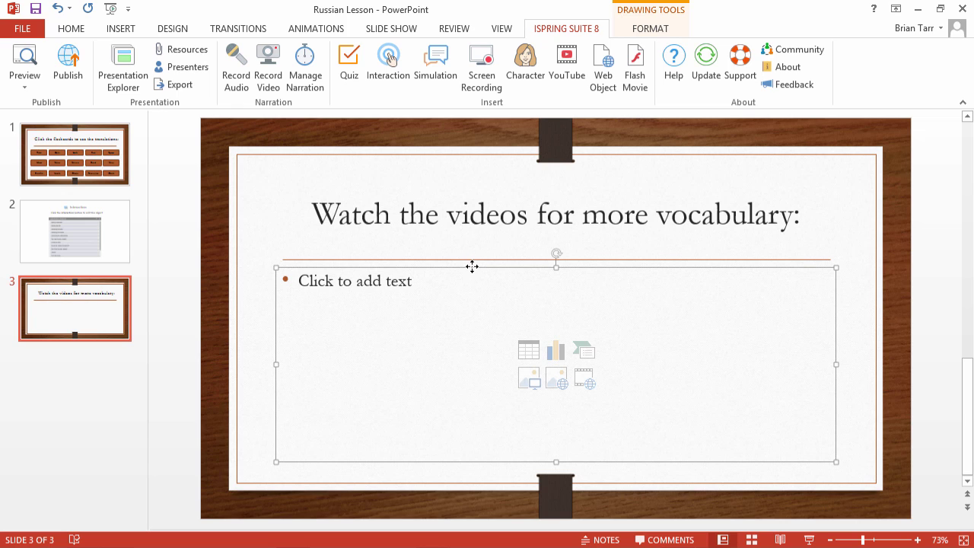
pyautogui.press('Delete')
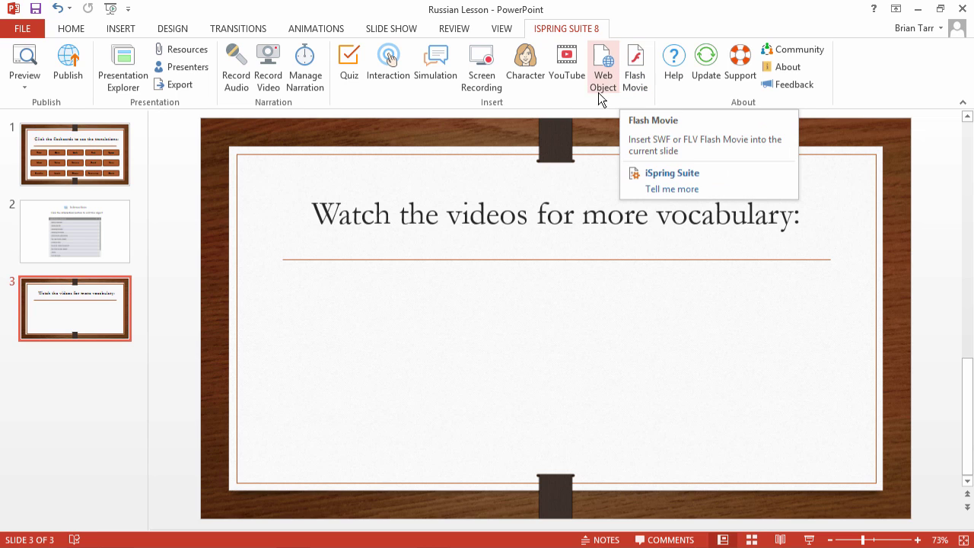
# Embed the pasted YouTube restaurant video on slide 3, then move and shrink it to sit beside the other
pyautogui.click(564, 83)
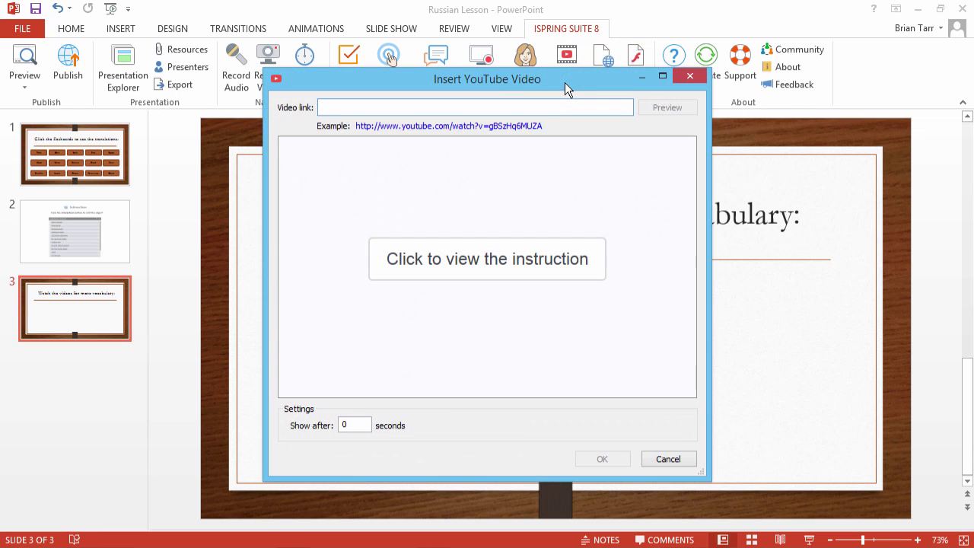
pyautogui.write('http://www.youtube.com/watch?v=64MK2bZQsPU')
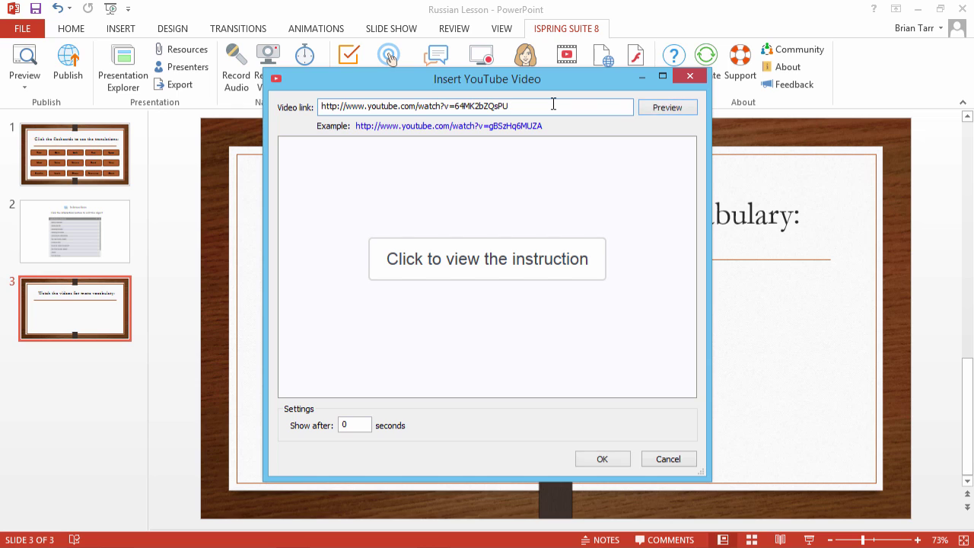
pyautogui.click(671, 110)
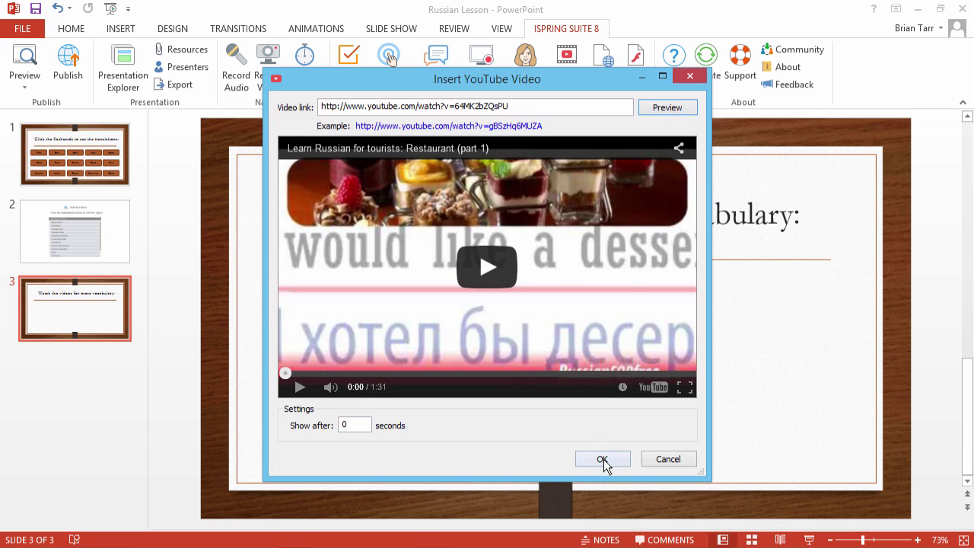
pyautogui.click(602, 459)
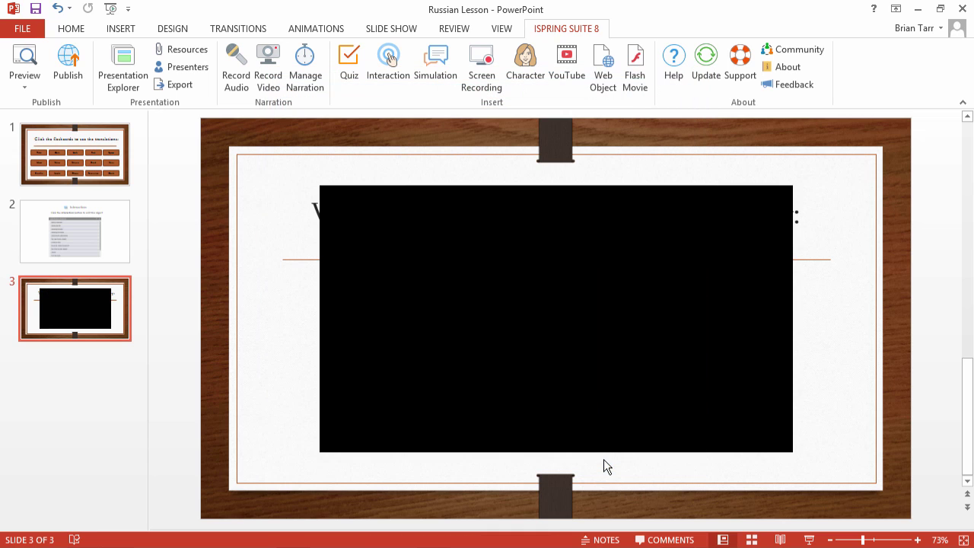
pyautogui.moveTo(552, 347); pyautogui.dragTo(485, 358)
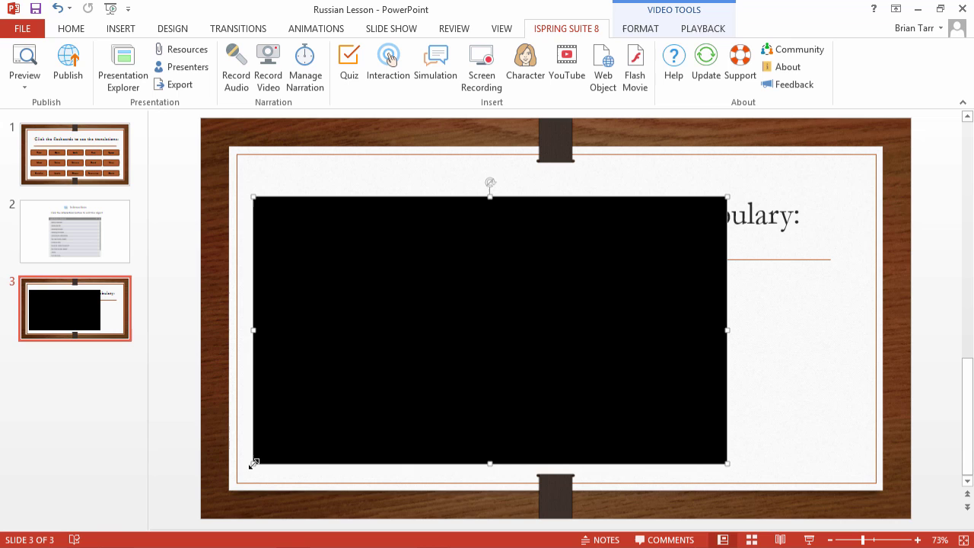
pyautogui.moveTo(253, 462); pyautogui.dragTo(415, 370)
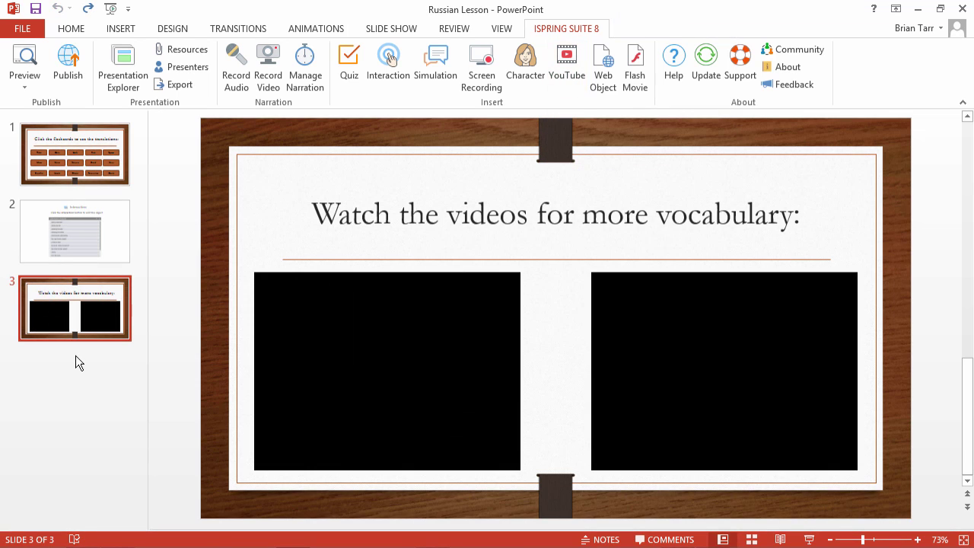
# Add blank slide 4, start a new iSpring Directory interaction on it, and add its first item
pyautogui.rightClick(75, 355)
pyautogui.click(114, 411)
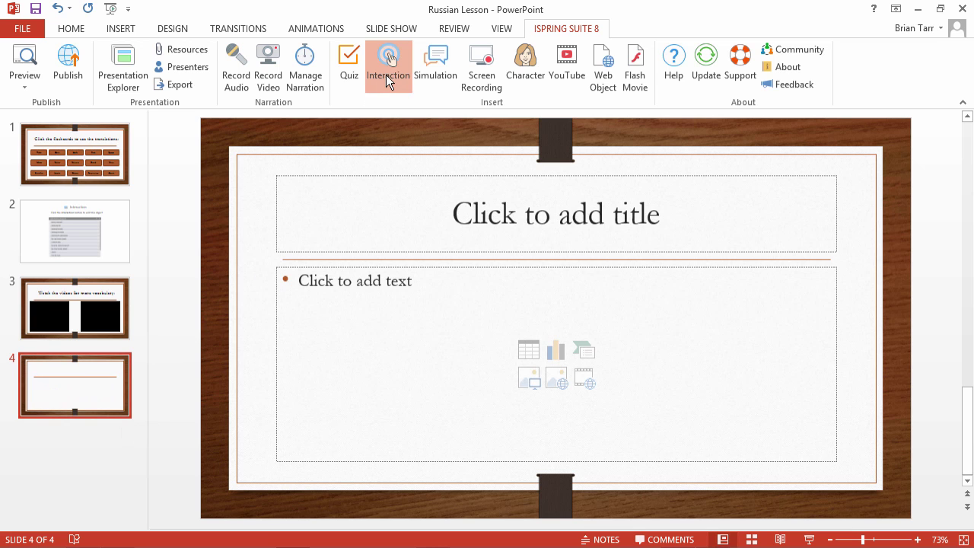
pyautogui.click(386, 74)
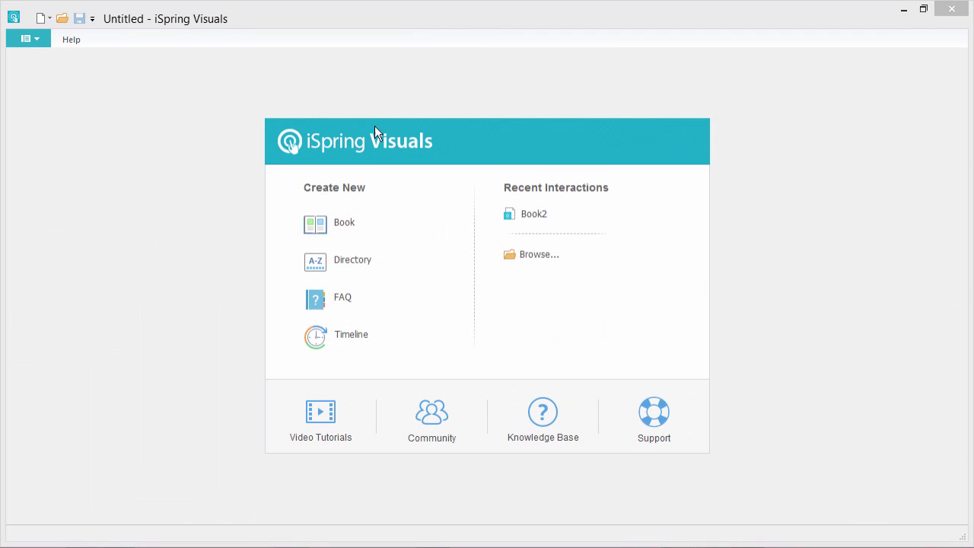
pyautogui.click(344, 269)
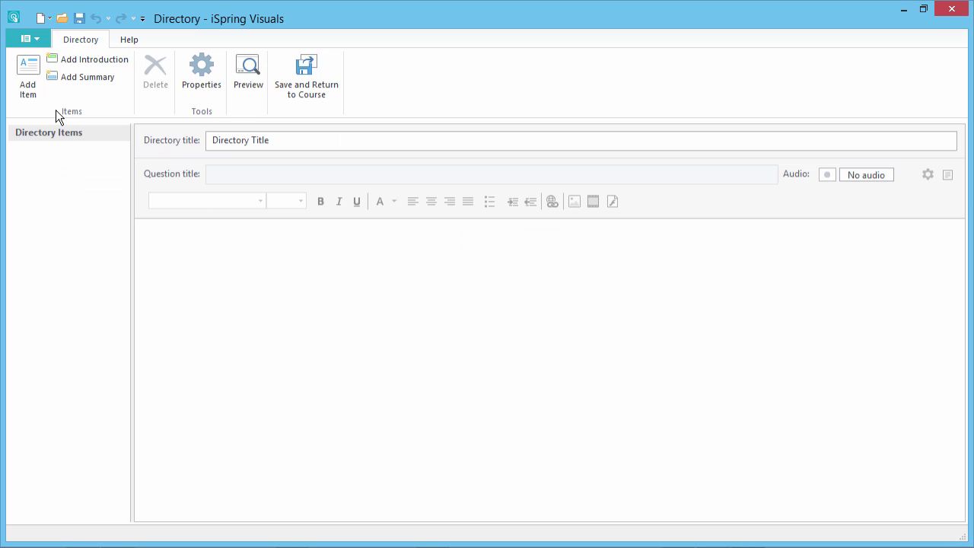
pyautogui.click(26, 96)
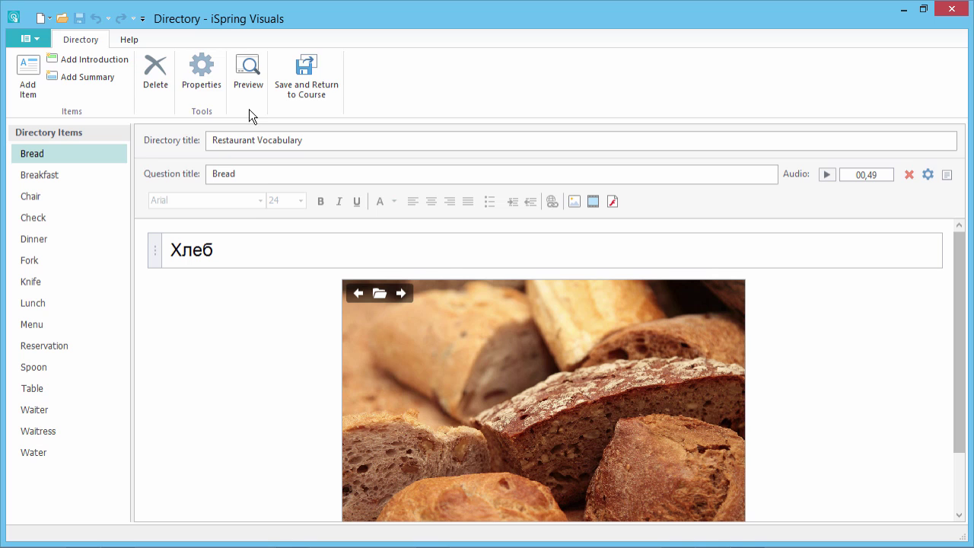
pyautogui.click(251, 93)
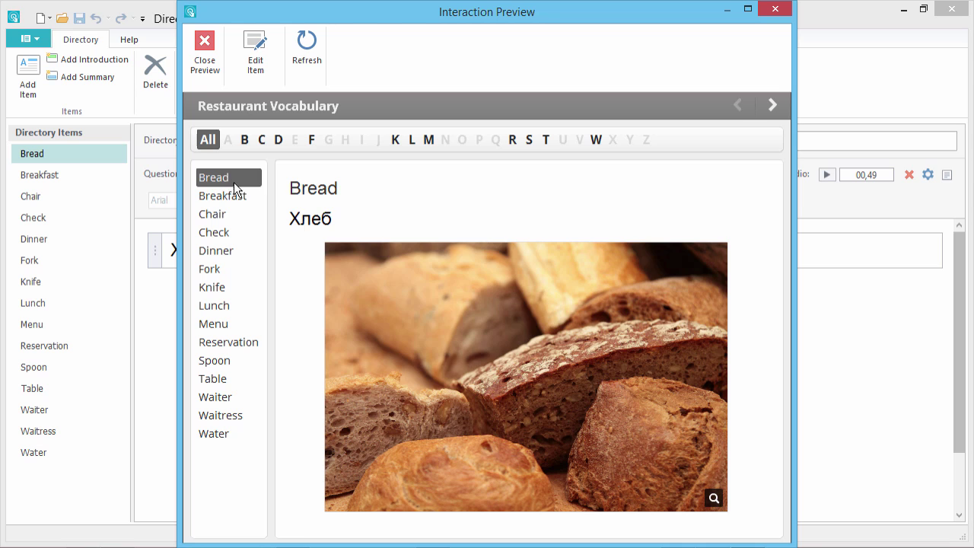
pyautogui.click(235, 196)
pyautogui.click(239, 214)
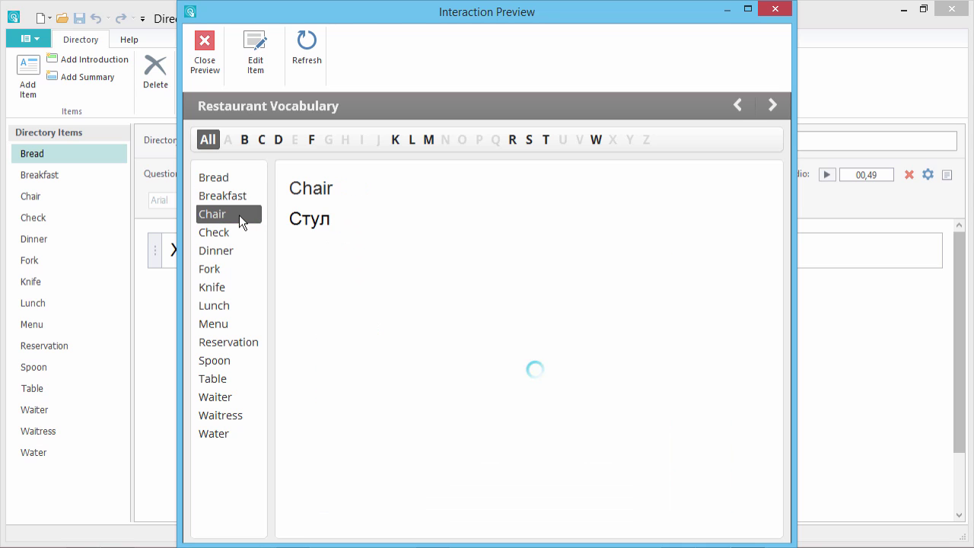
pyautogui.click(239, 235)
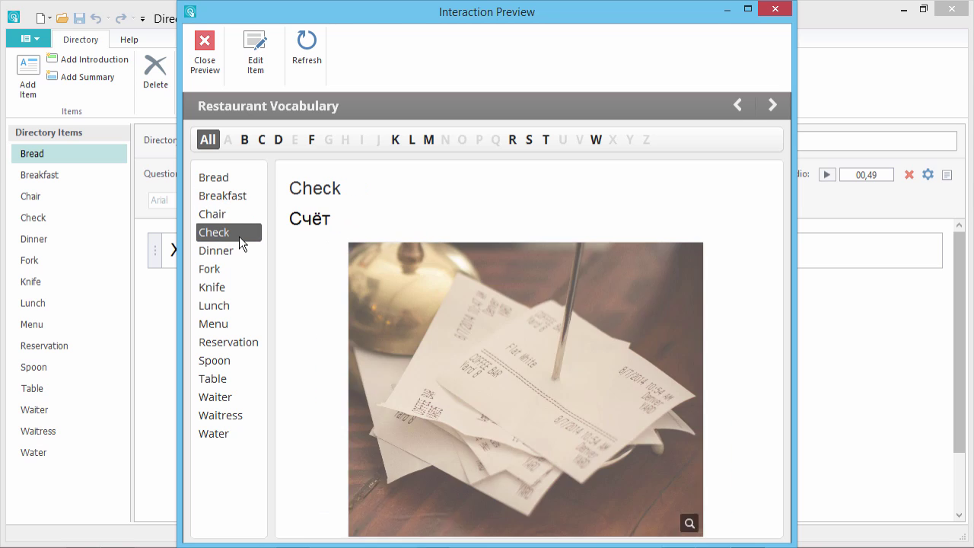
pyautogui.click(207, 71)
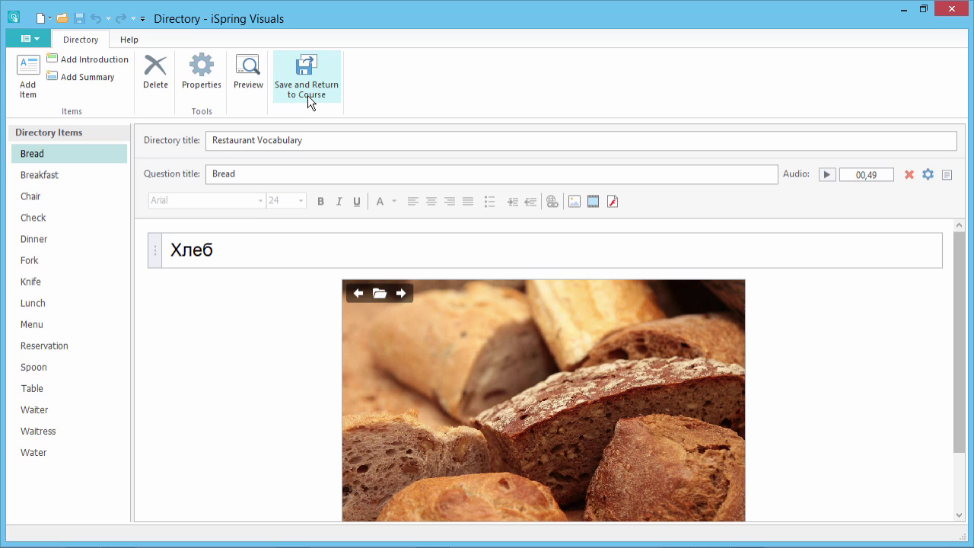
# Save the Restaurant Vocabulary directory onto slide 4, add blank slide 5, and launch QuizMaker
pyautogui.click(307, 95)
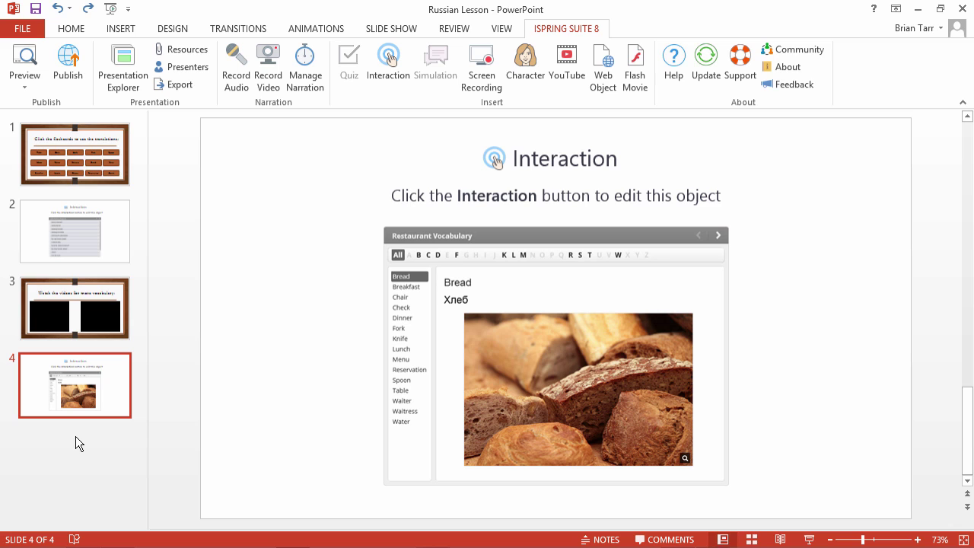
pyautogui.rightClick(76, 428)
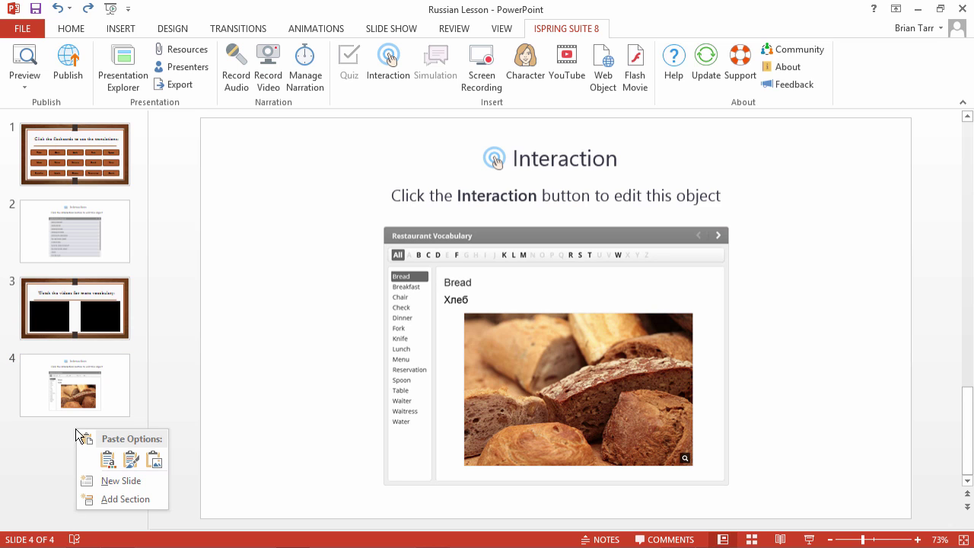
pyautogui.click(113, 484)
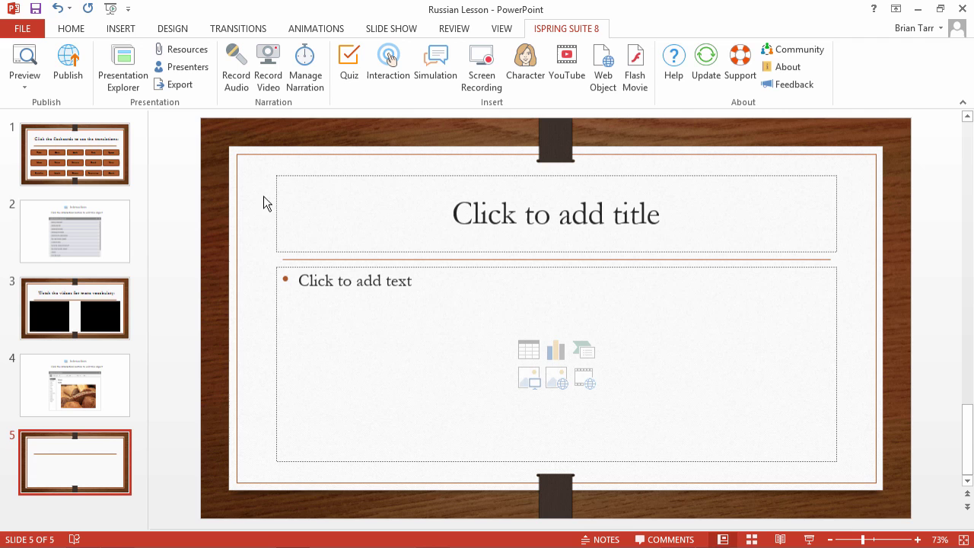
pyautogui.click(353, 83)
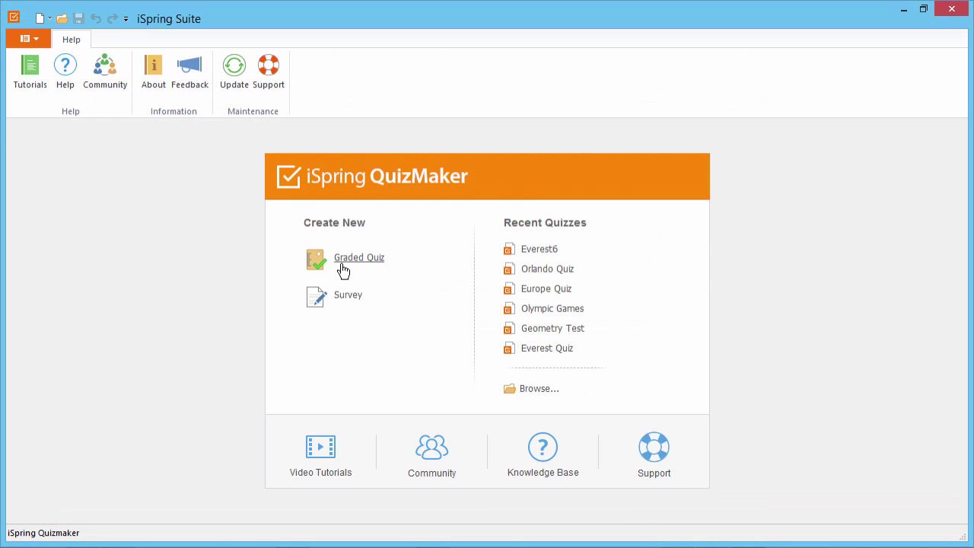
# Start a Graded Quiz and look through the graded and survey question types and intro audio/video options
pyautogui.click(343, 267)
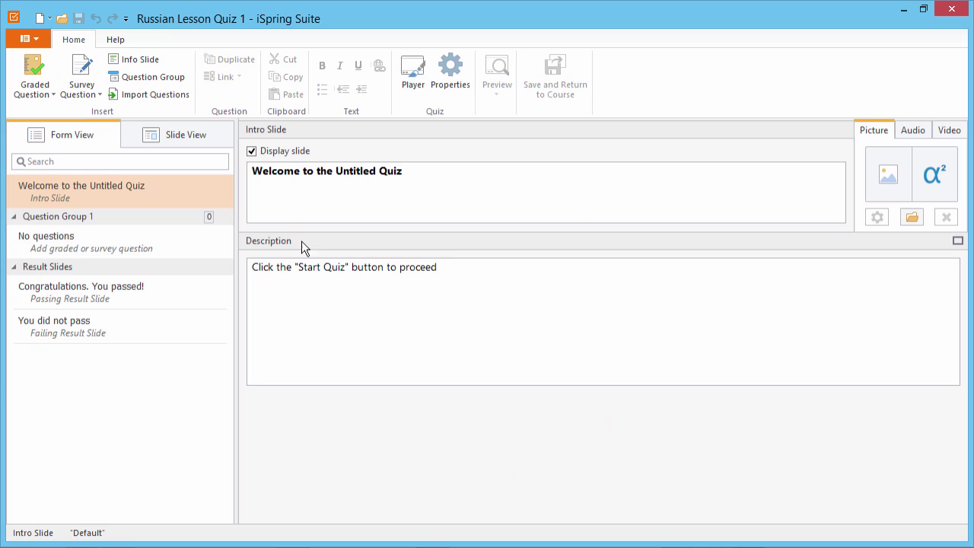
pyautogui.click(52, 98)
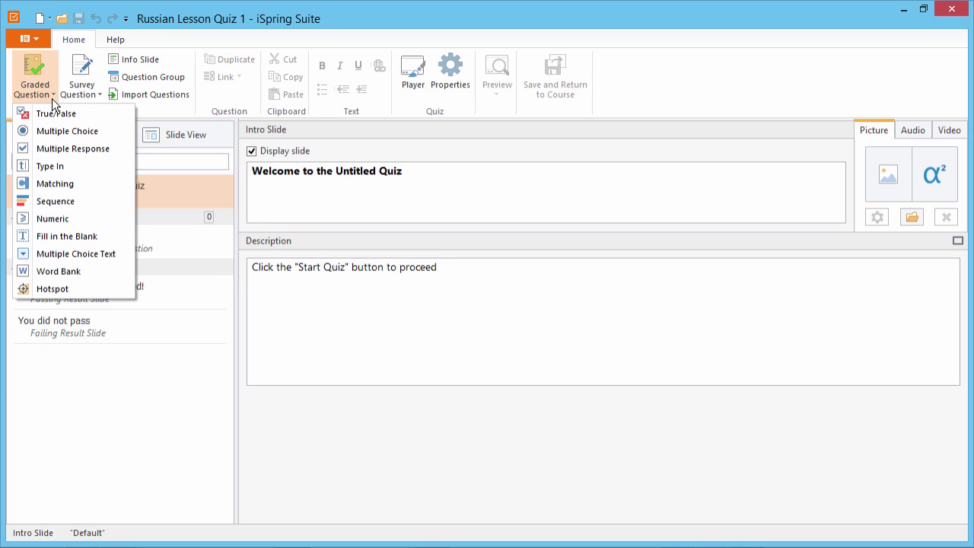
pyautogui.click(98, 96)
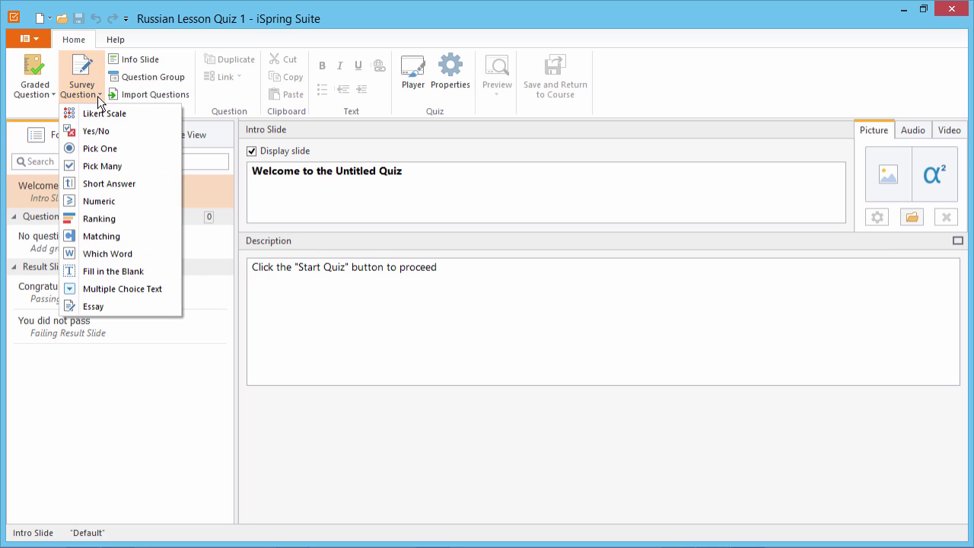
pyautogui.click(97, 96)
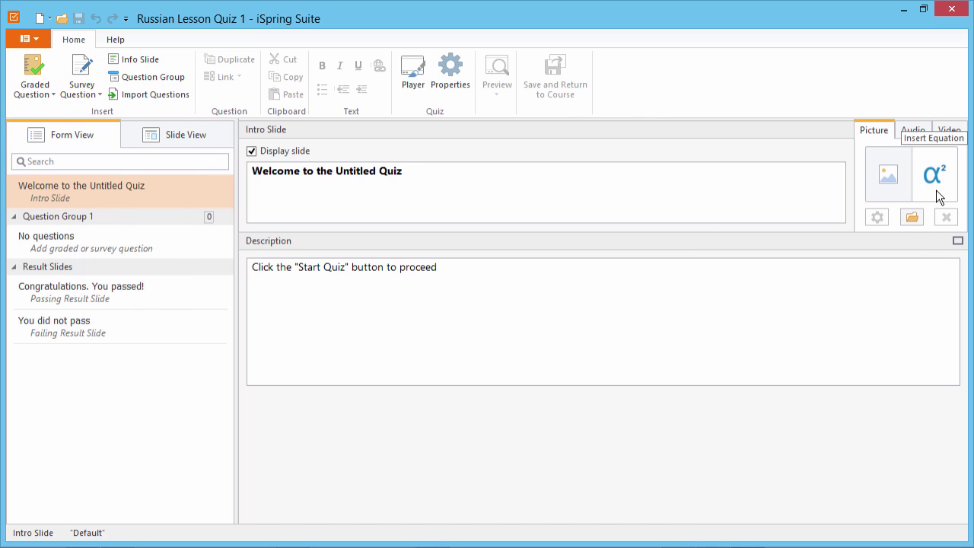
pyautogui.click(913, 133)
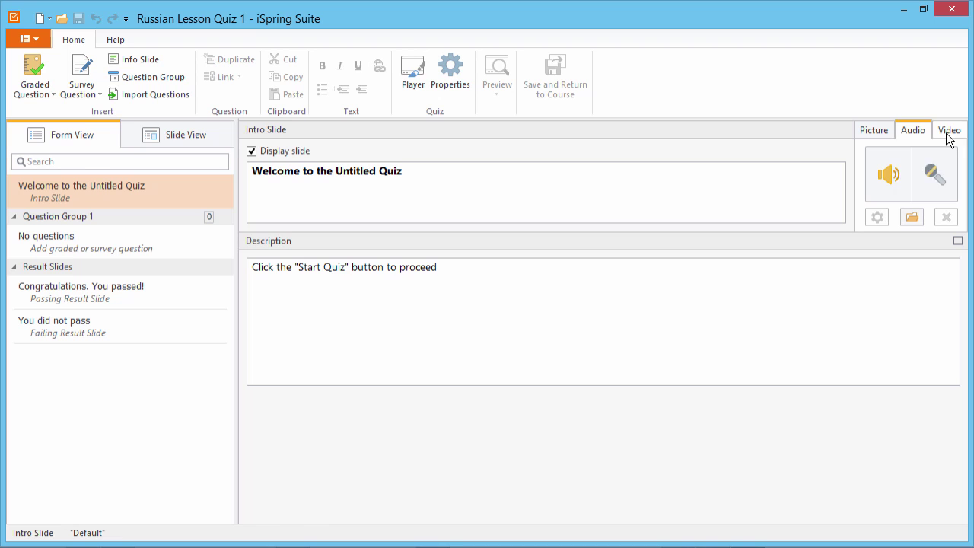
pyautogui.click(948, 133)
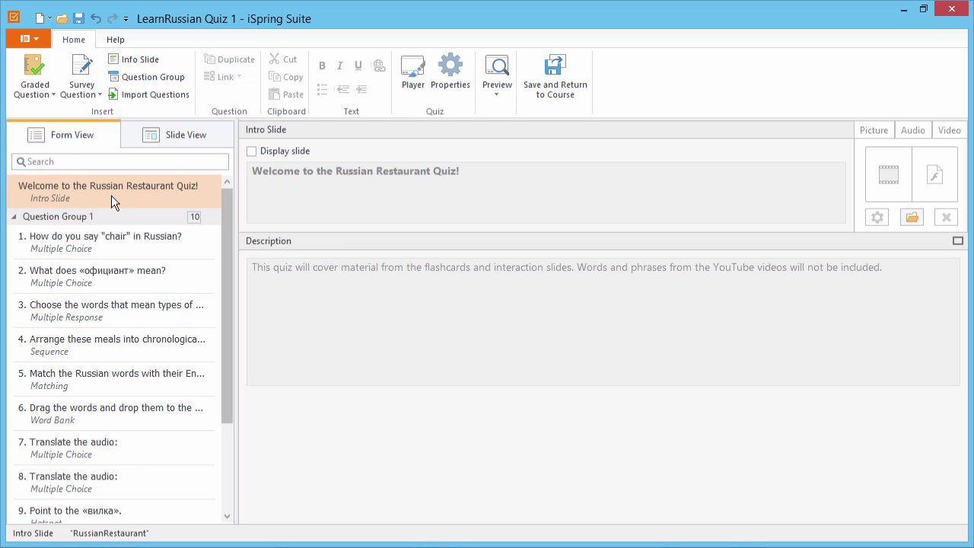
# Tick Display slide for the intro, then click into its welcome title and description
pyautogui.click(254, 154)
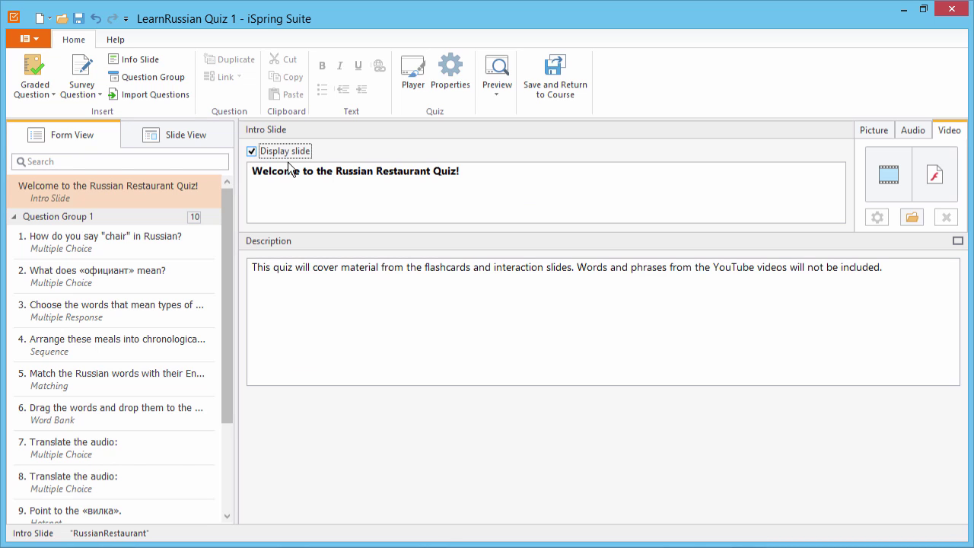
pyautogui.click(479, 173)
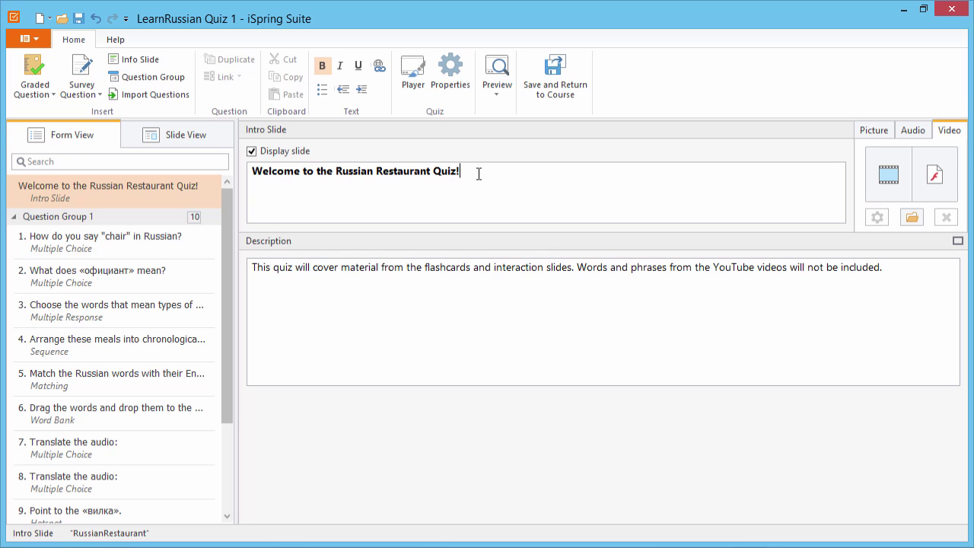
pyautogui.click(506, 270)
pyautogui.click(181, 143)
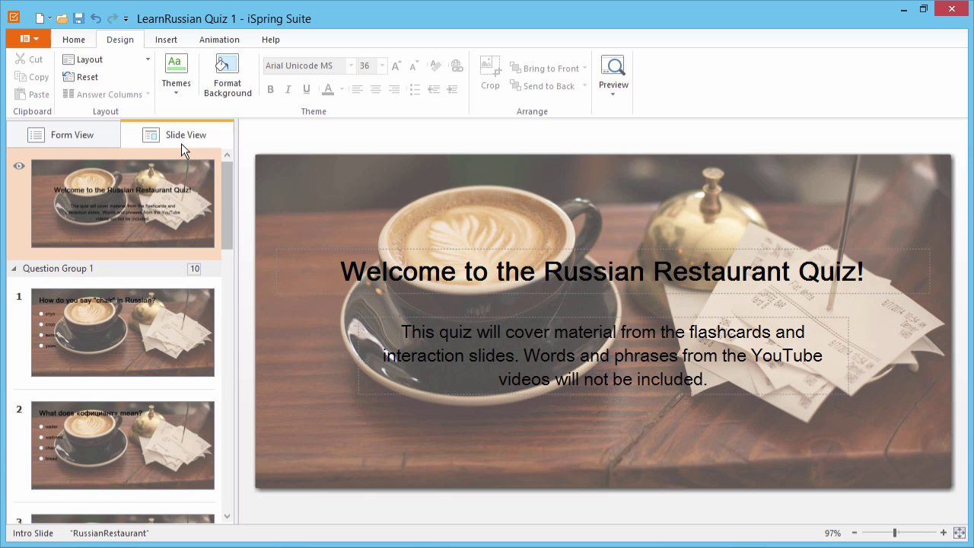
pyautogui.click(395, 251)
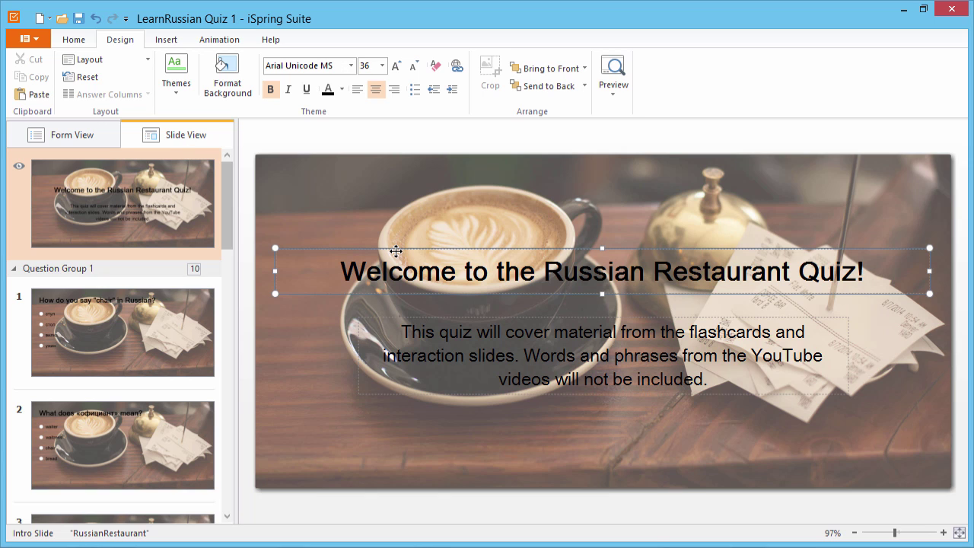
pyautogui.click(176, 83)
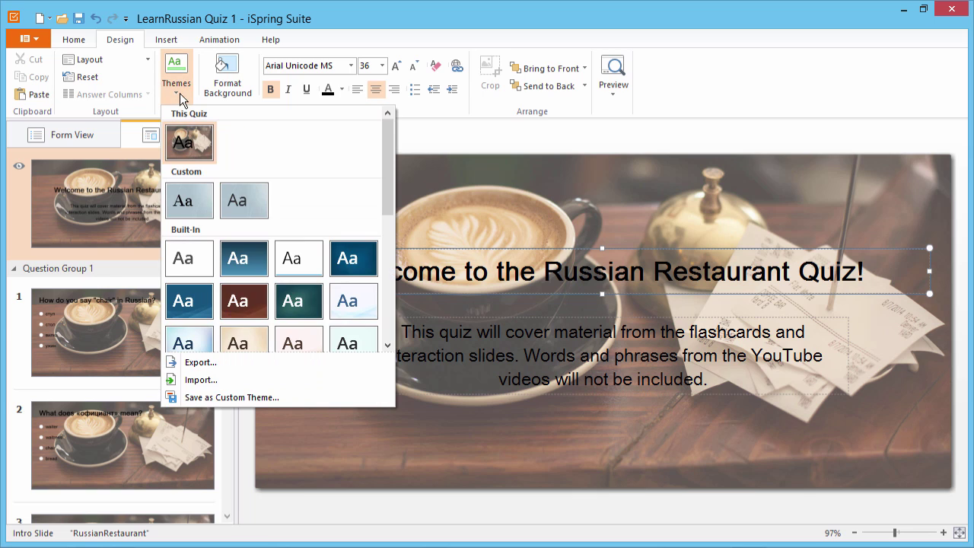
pyautogui.click(180, 93)
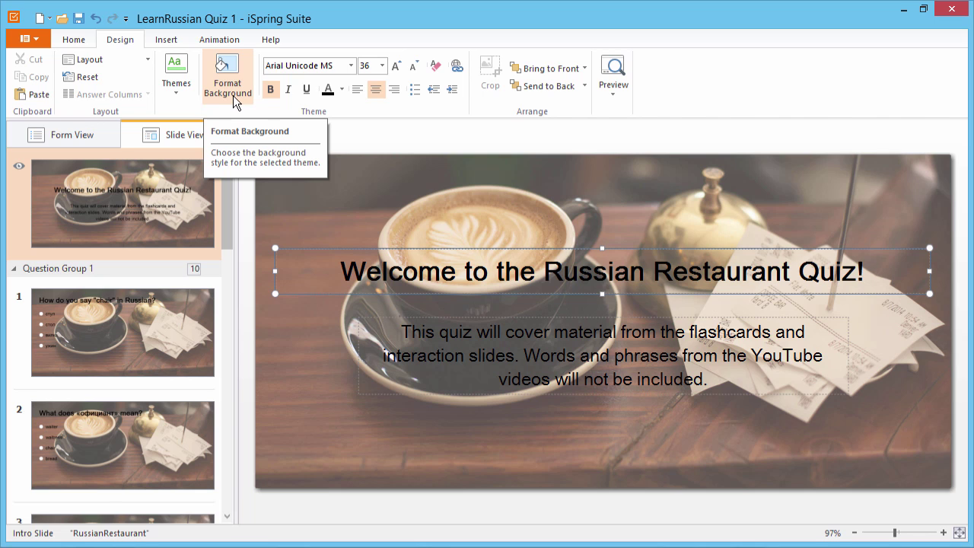
pyautogui.click(82, 139)
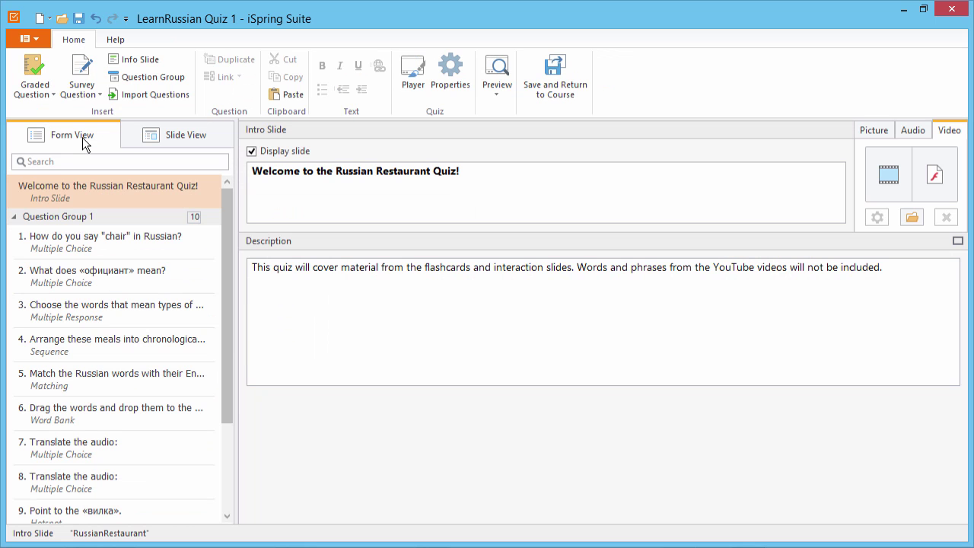
# Open question 1, "How do you say 'chair' in Russian?", and review its стул, стол, вилка, ужин answers
pyautogui.click(113, 246)
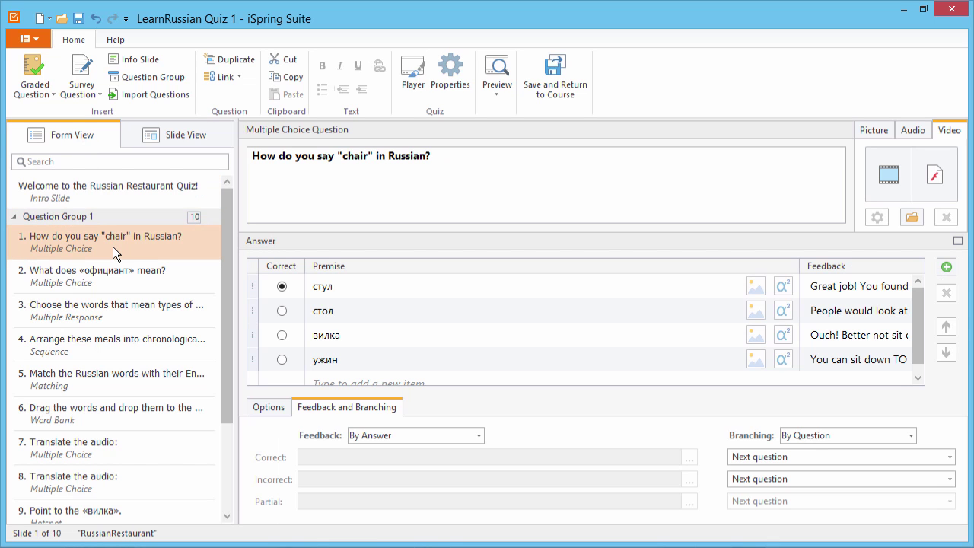
pyautogui.click(452, 159)
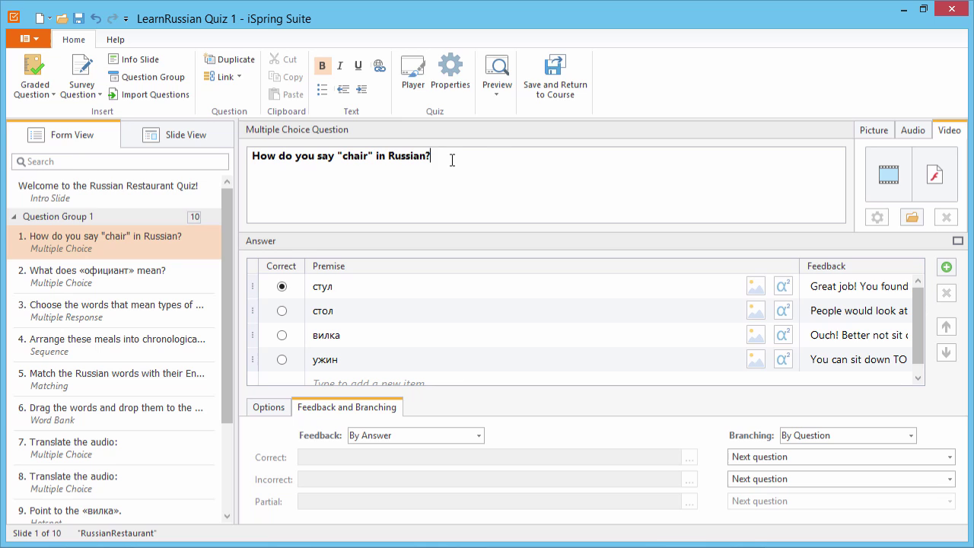
pyautogui.click(358, 287)
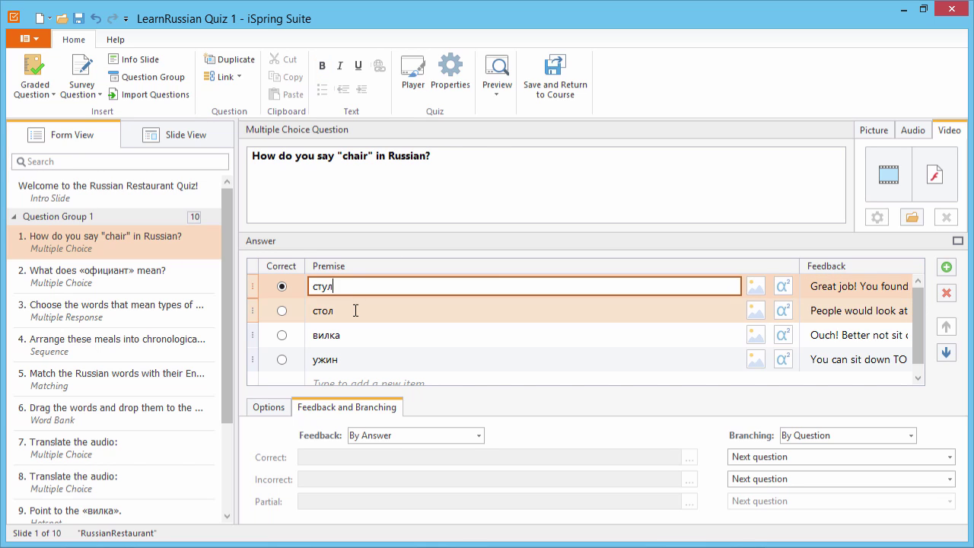
pyautogui.click(355, 311)
pyautogui.click(362, 340)
pyautogui.click(363, 358)
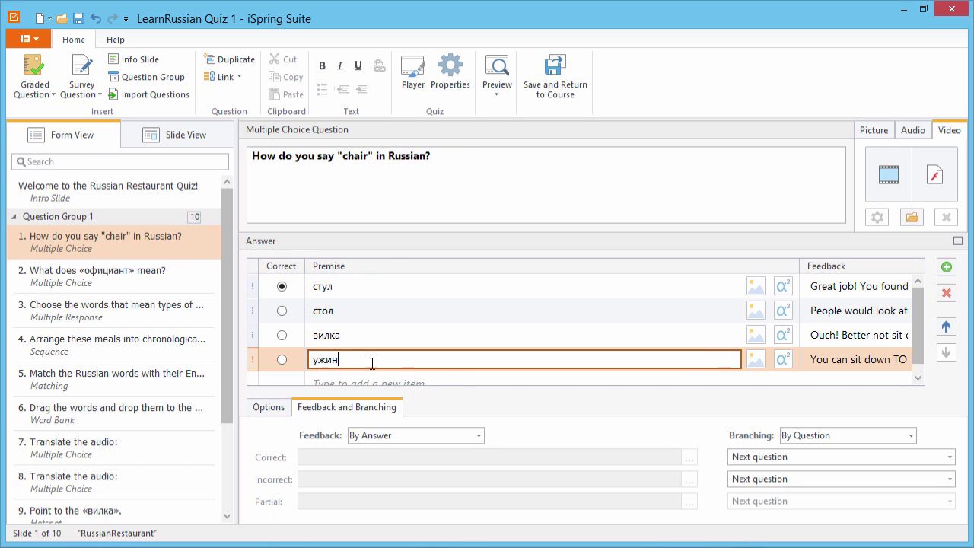
pyautogui.click(823, 285)
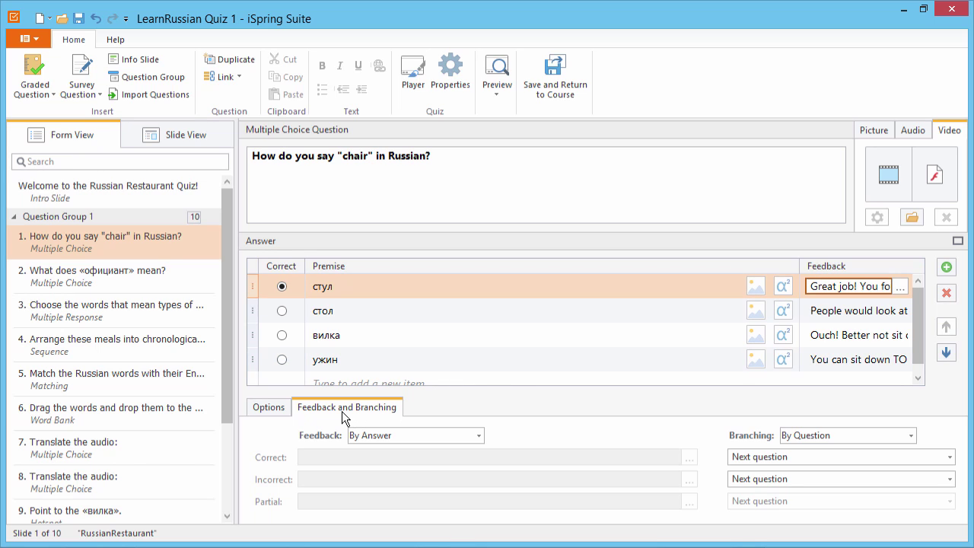
# Try switching feedback to By Question, then revert to per-answer feedback
pyautogui.click(390, 439)
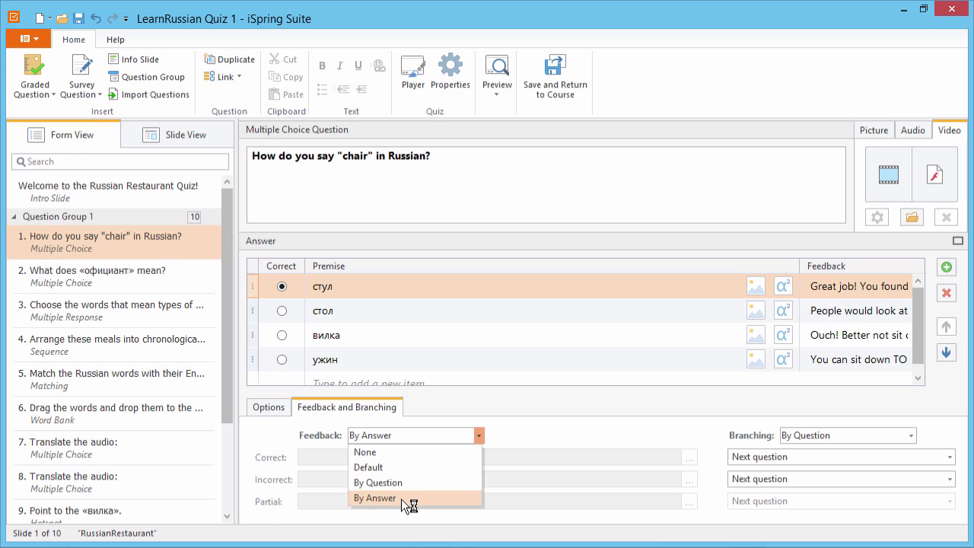
pyautogui.click(401, 499)
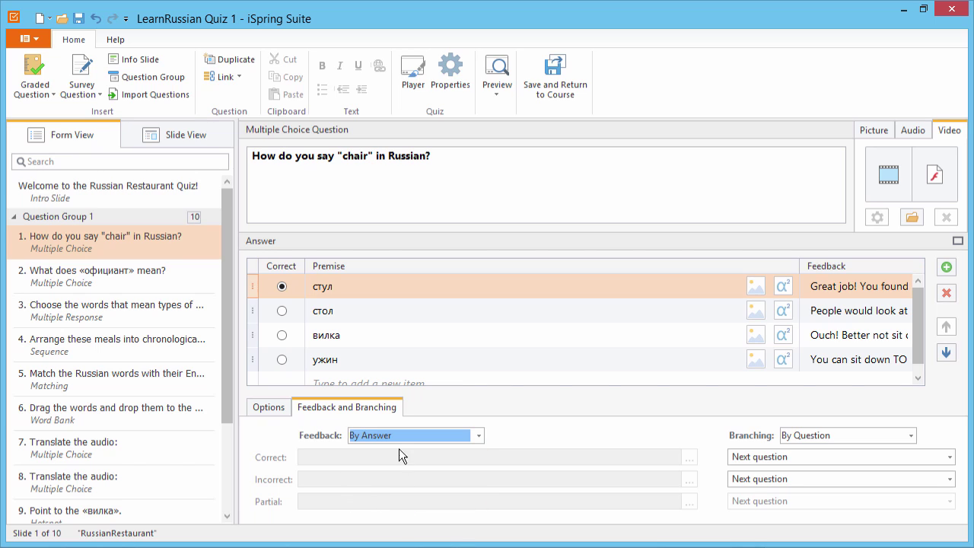
pyautogui.click(397, 433)
pyautogui.click(407, 485)
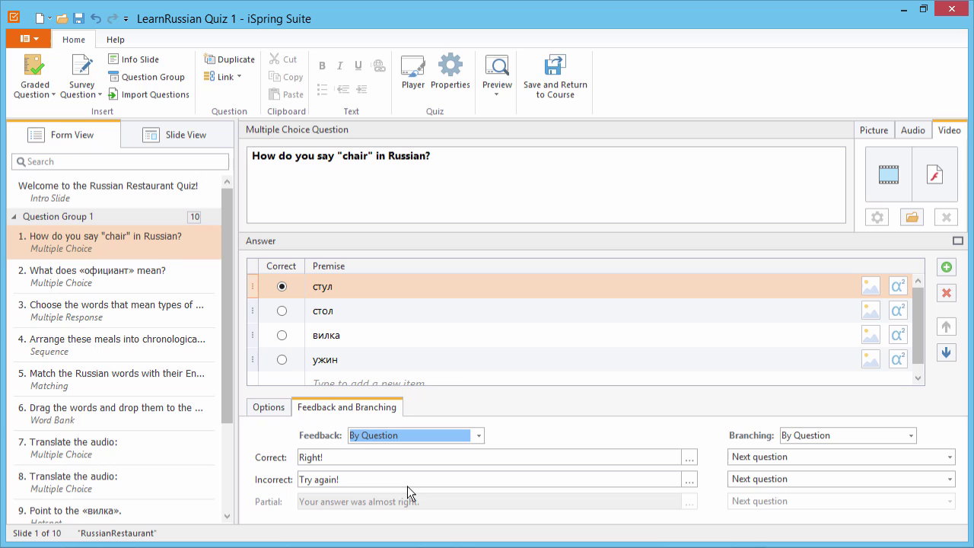
pyautogui.click(420, 456)
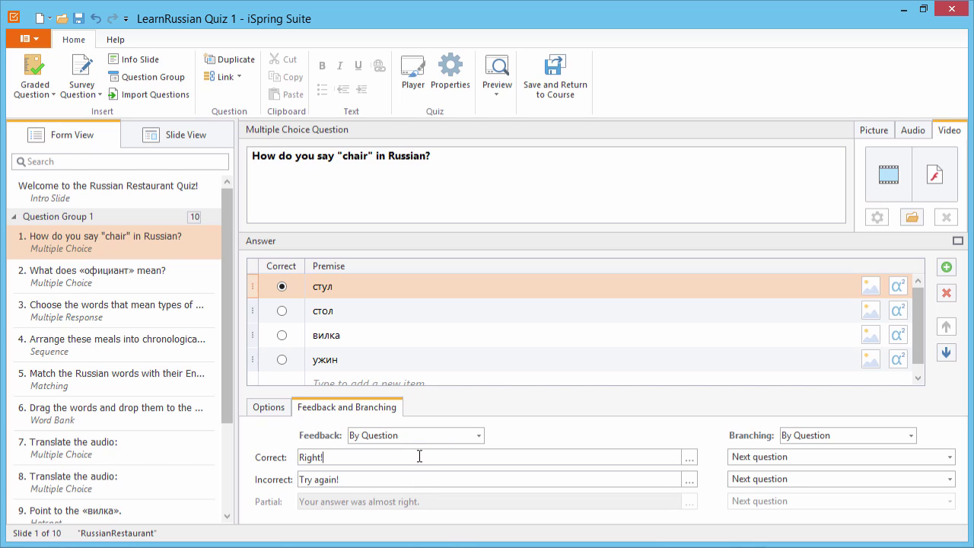
pyautogui.click(413, 477)
pyautogui.press('Down')
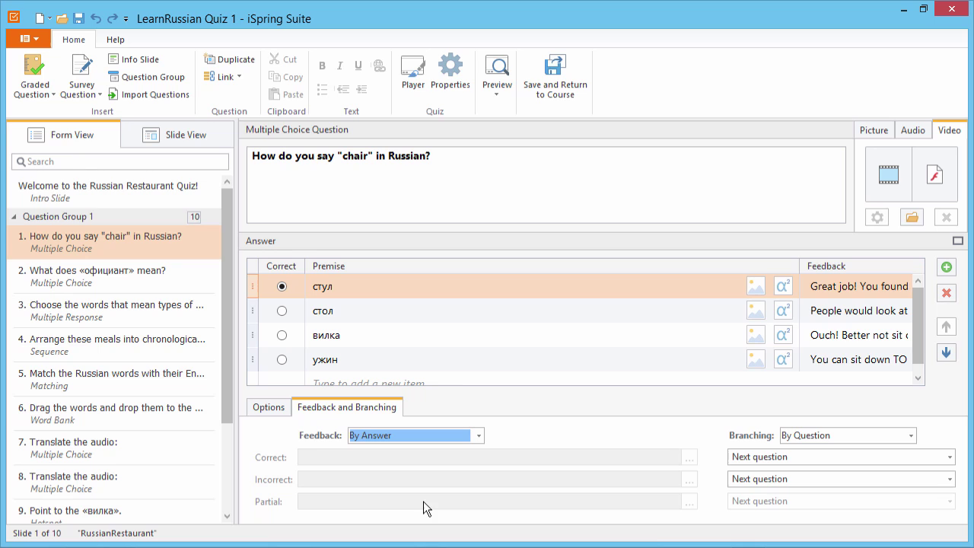
# Open question 3 on meal types, toggle завтрак off and back on as correct, and check feedback
pyautogui.click(118, 314)
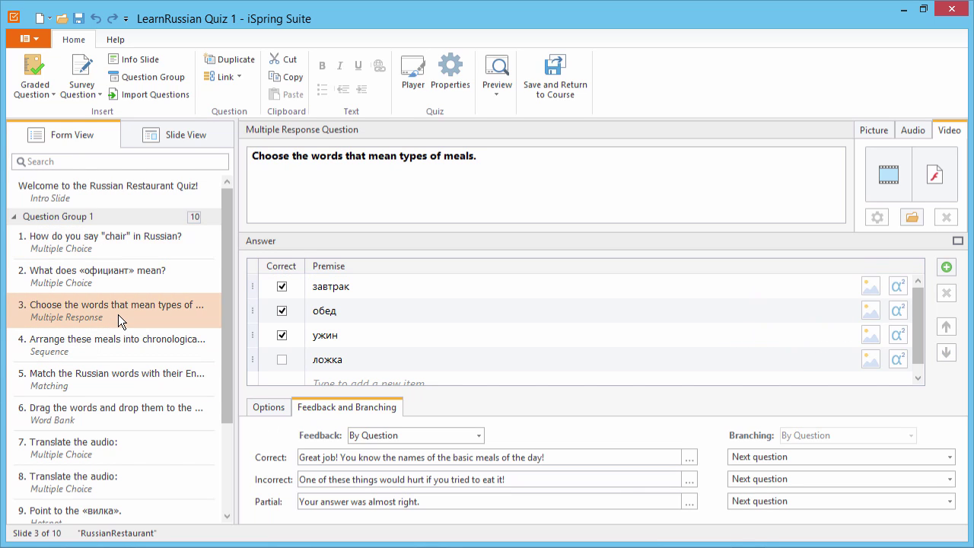
pyautogui.click(282, 288)
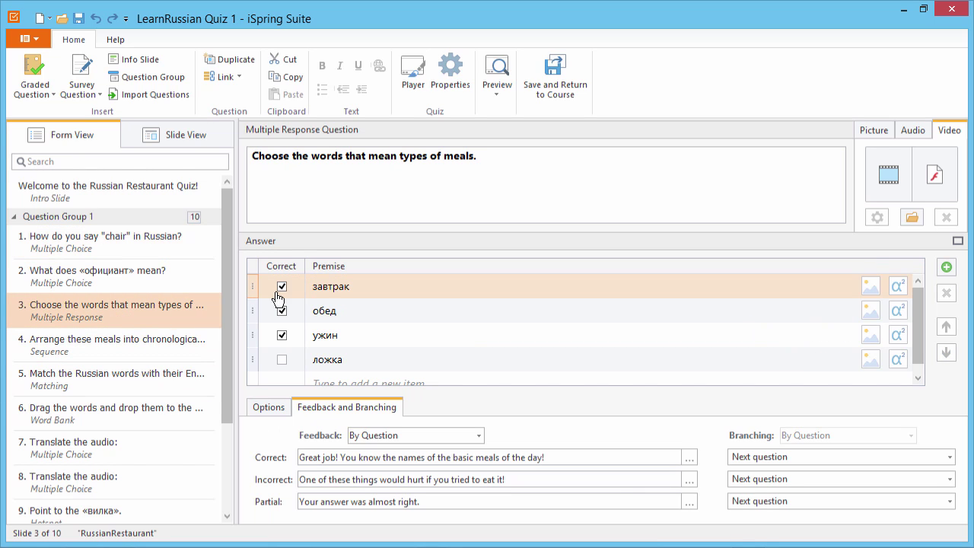
pyautogui.click(282, 287)
pyautogui.click(282, 288)
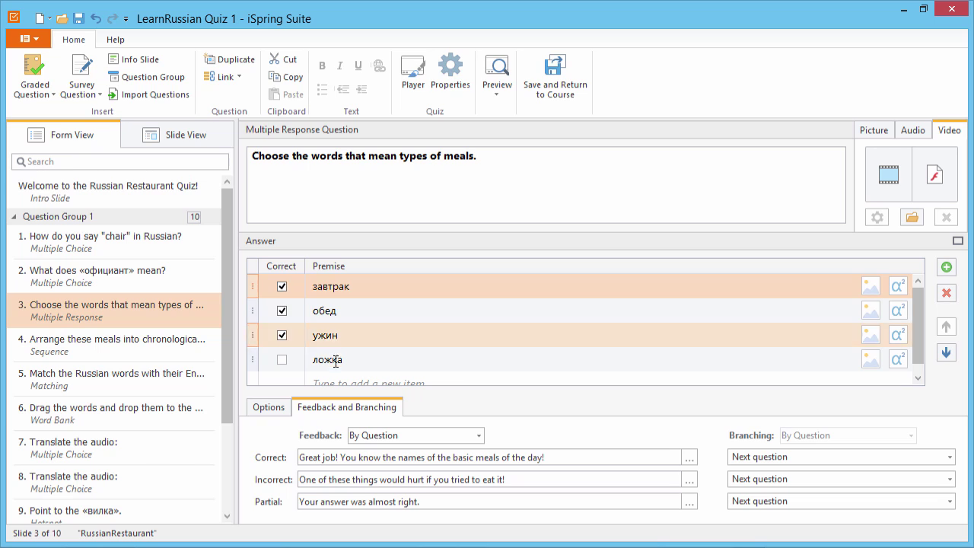
pyautogui.click(563, 457)
pyautogui.click(534, 480)
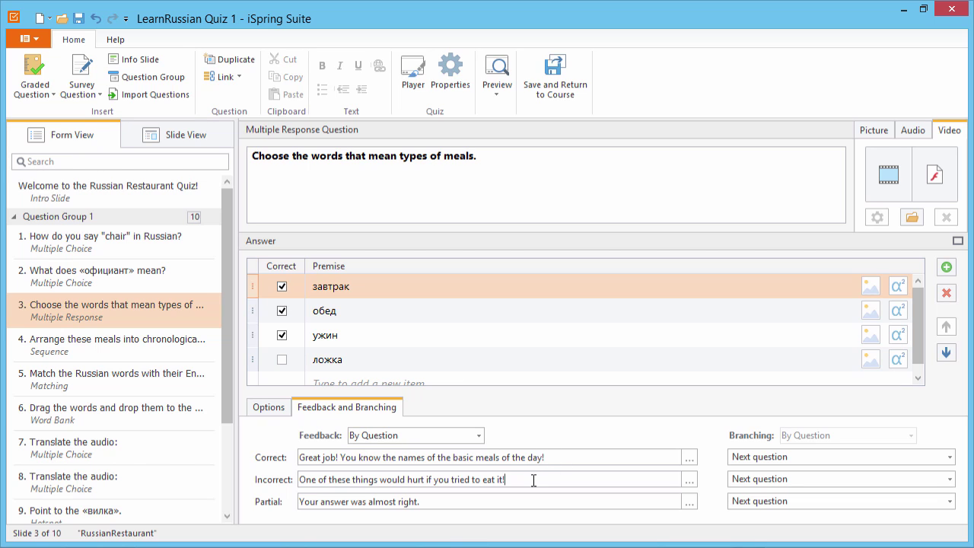
# Review the meal-ordering sequence question's Завтрак, Обед and Ужин items
pyautogui.click(144, 346)
pyautogui.click(324, 287)
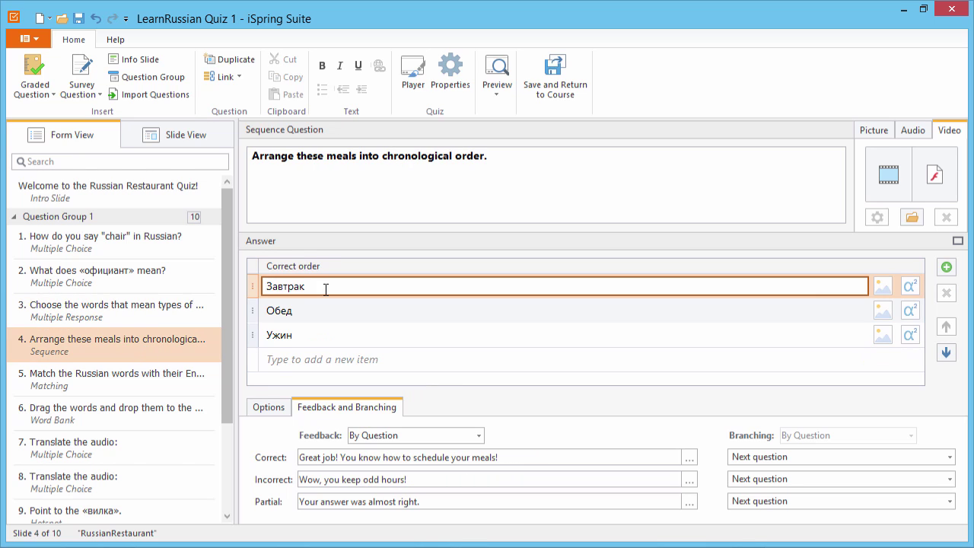
pyautogui.click(310, 308)
pyautogui.click(307, 334)
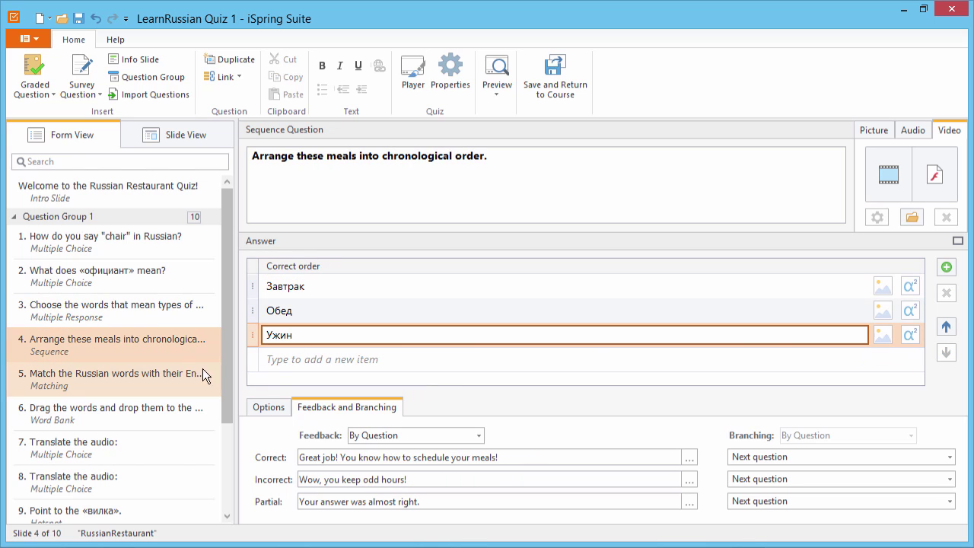
# Open the matching question and click its хлеб premise and bread response
pyautogui.click(170, 381)
pyautogui.click(326, 285)
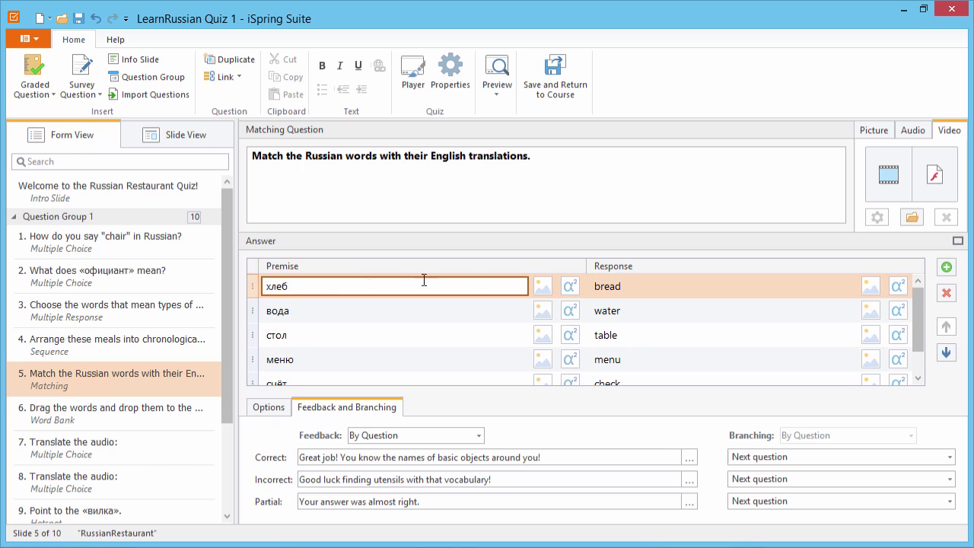
pyautogui.click(651, 287)
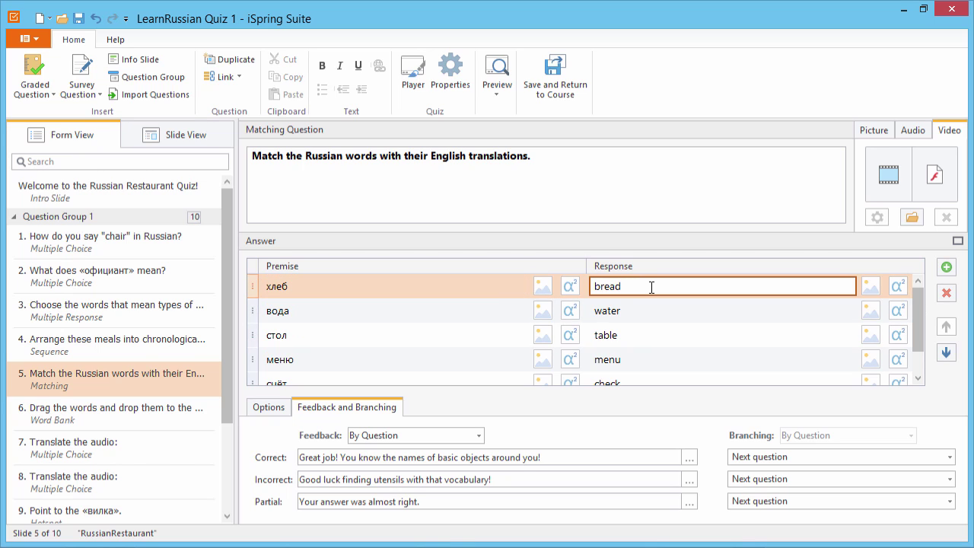
# Open question 9 asking to point to the «вилка» and select its Fork hotspot
pyautogui.click(156, 510)
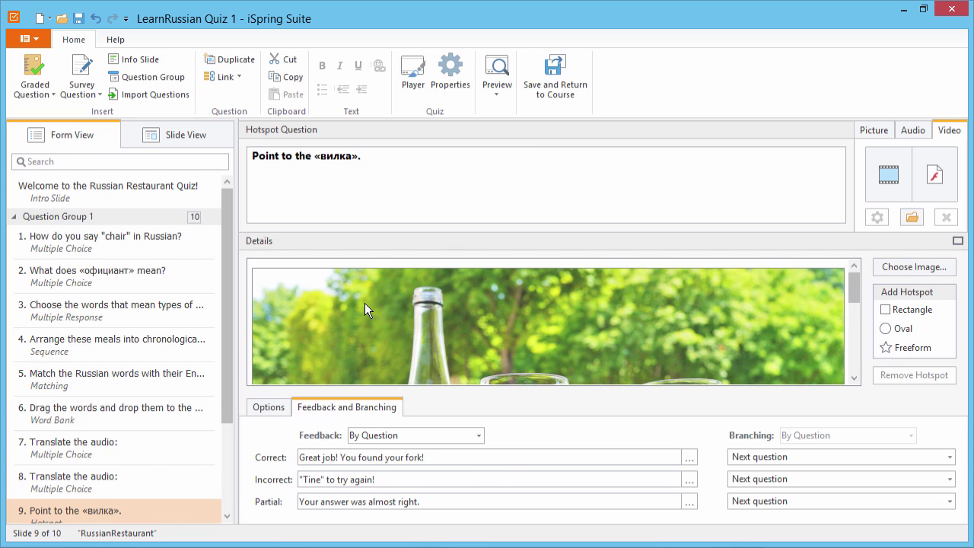
pyautogui.scroll(-3, 364, 303)
pyautogui.scroll(-5, 361, 319)
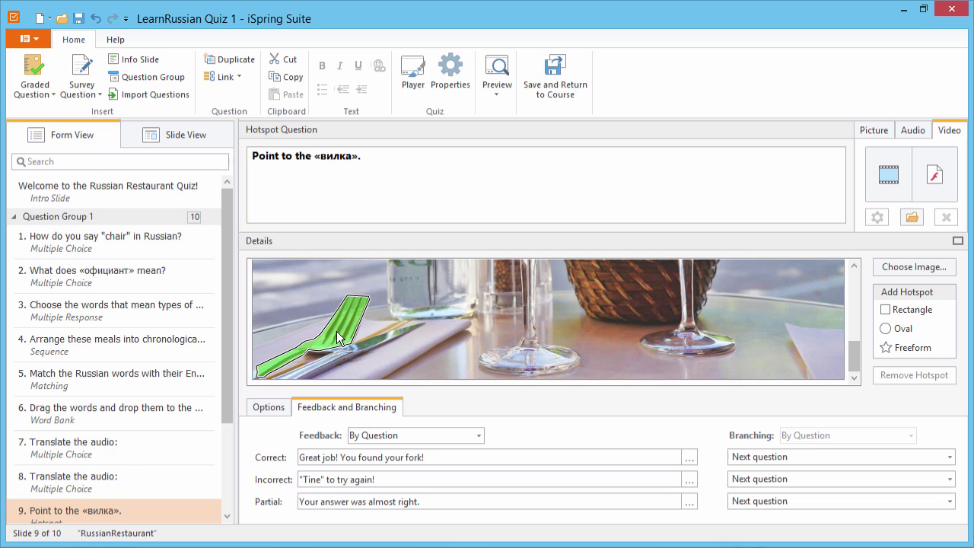
pyautogui.click(336, 330)
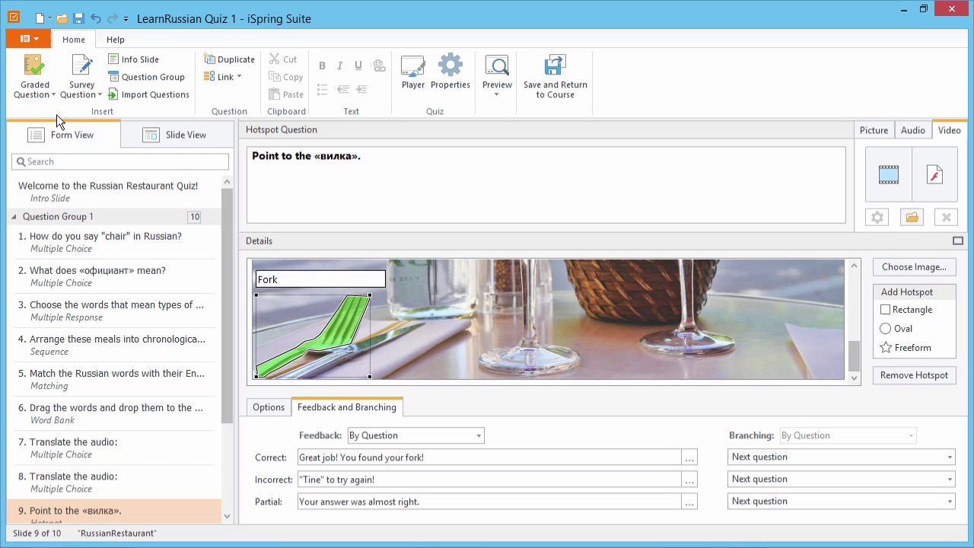
# Browse the Graded Question and Survey Question type lists without adding any
pyautogui.click(50, 92)
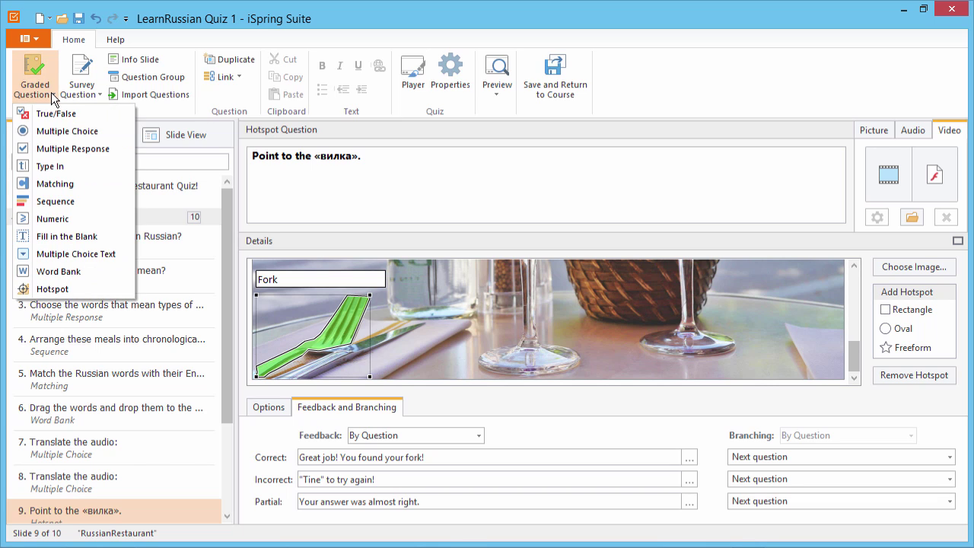
pyautogui.click(100, 91)
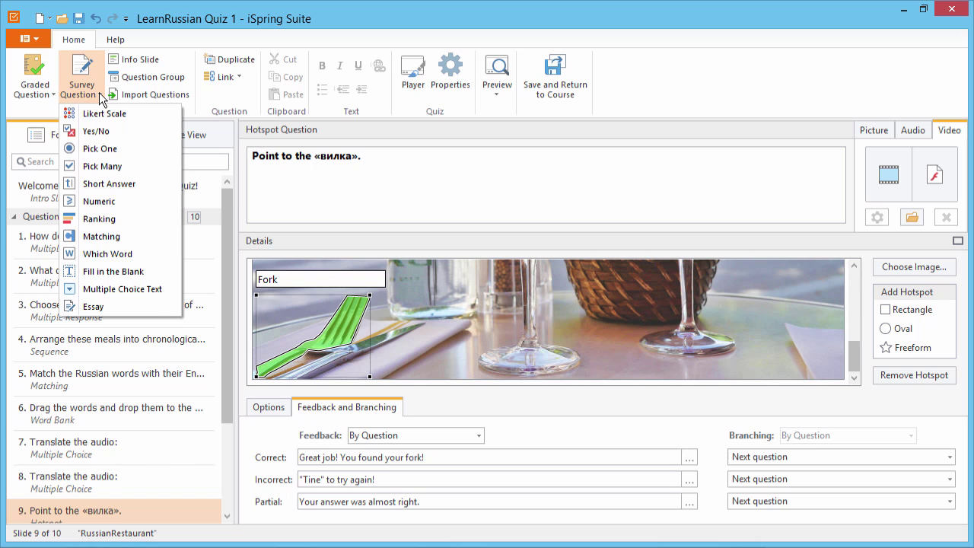
pyautogui.click(99, 92)
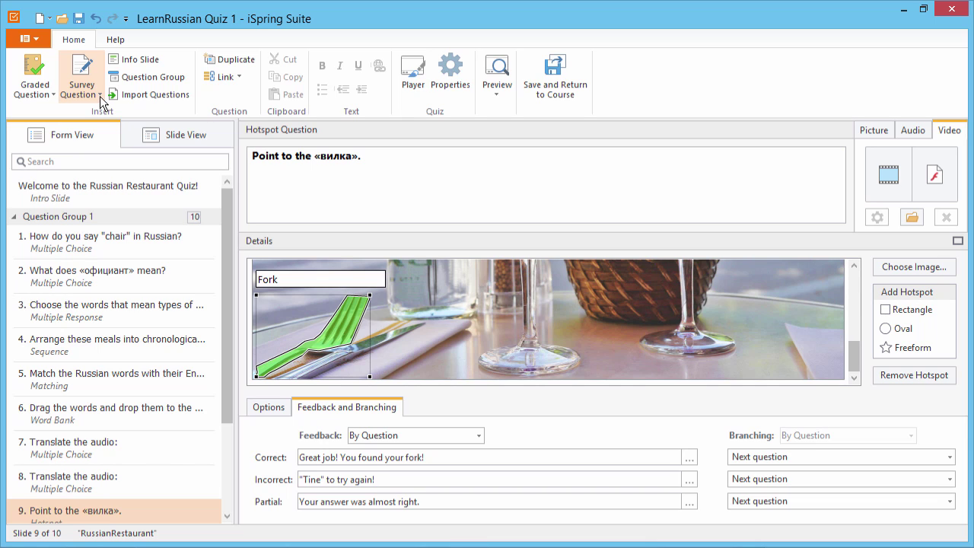
# Save the quiz and return to PowerPoint, then glance at the Preview options
pyautogui.click(558, 97)
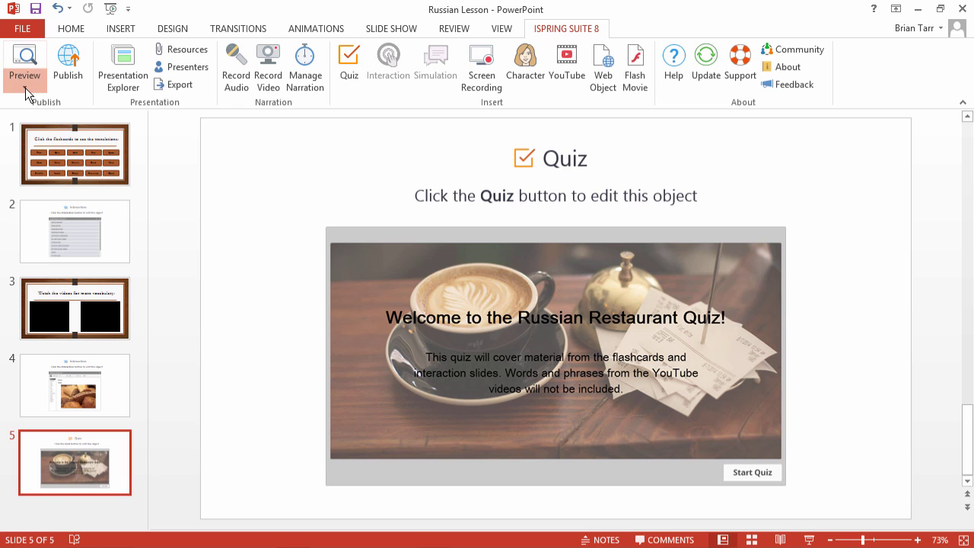
pyautogui.click(25, 87)
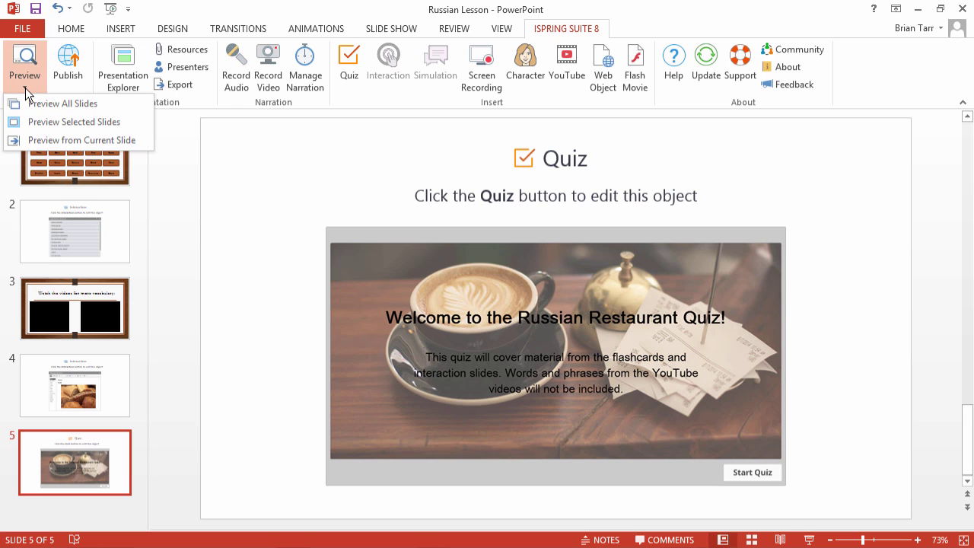
pyautogui.click(25, 88)
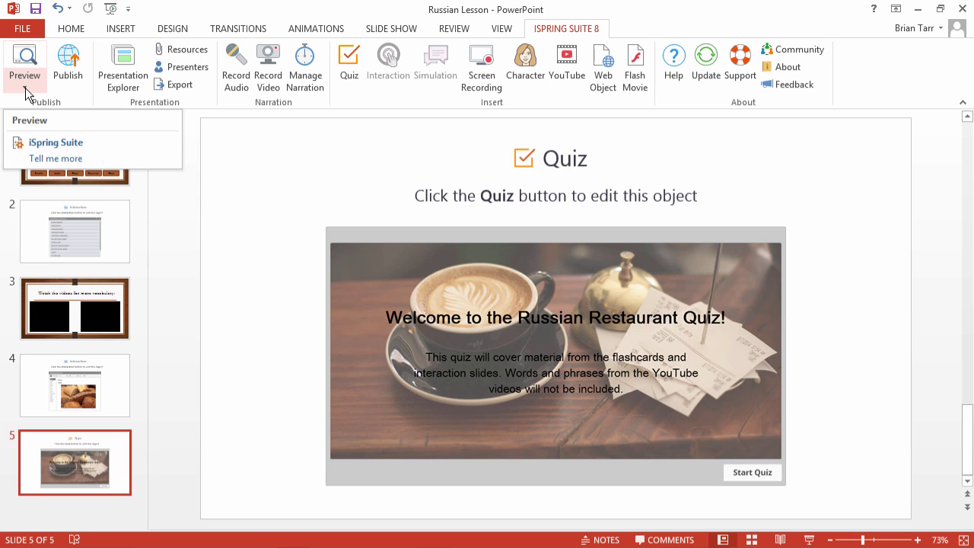
# In Publish, choose LMS, keep Zip output on, and edit the Local folder path
pyautogui.click(71, 89)
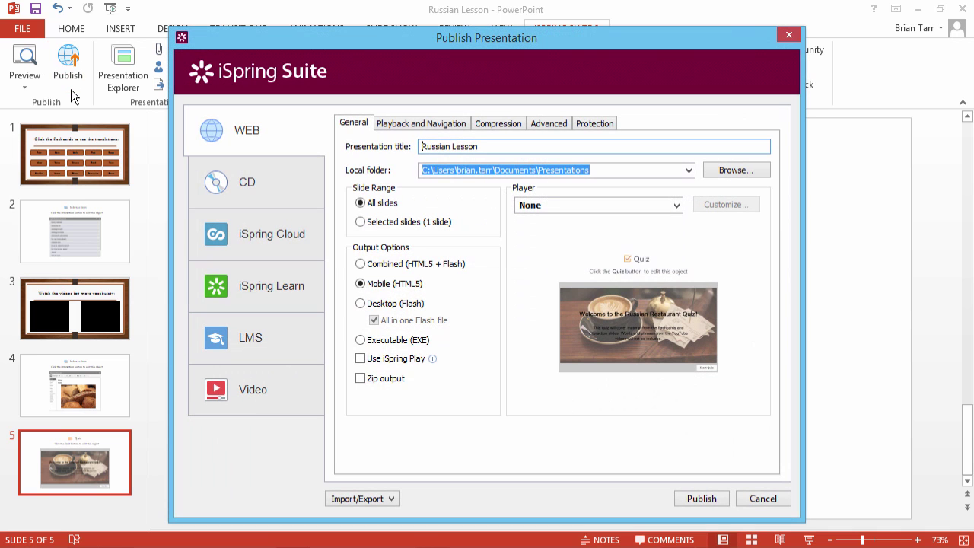
pyautogui.click(289, 342)
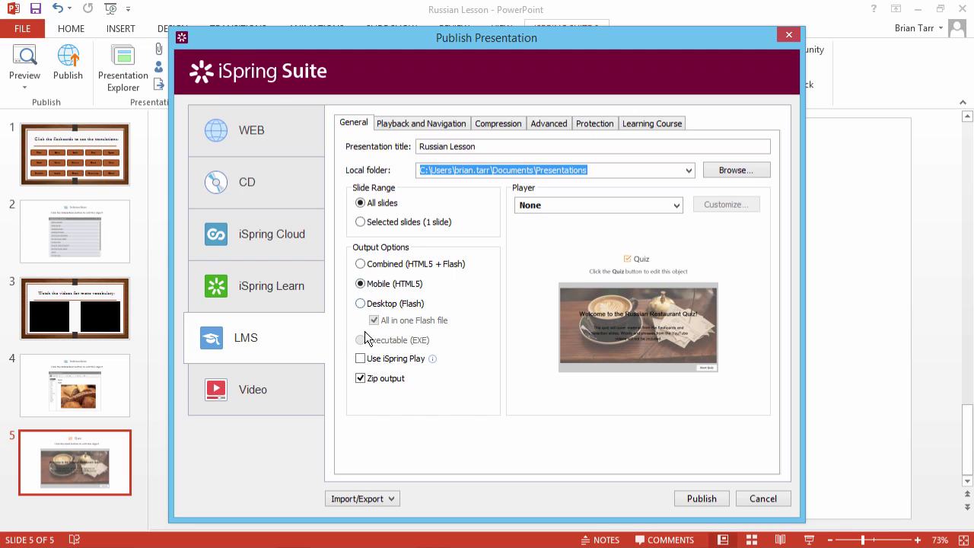
pyautogui.click(363, 379)
pyautogui.click(361, 378)
pyautogui.click(600, 170)
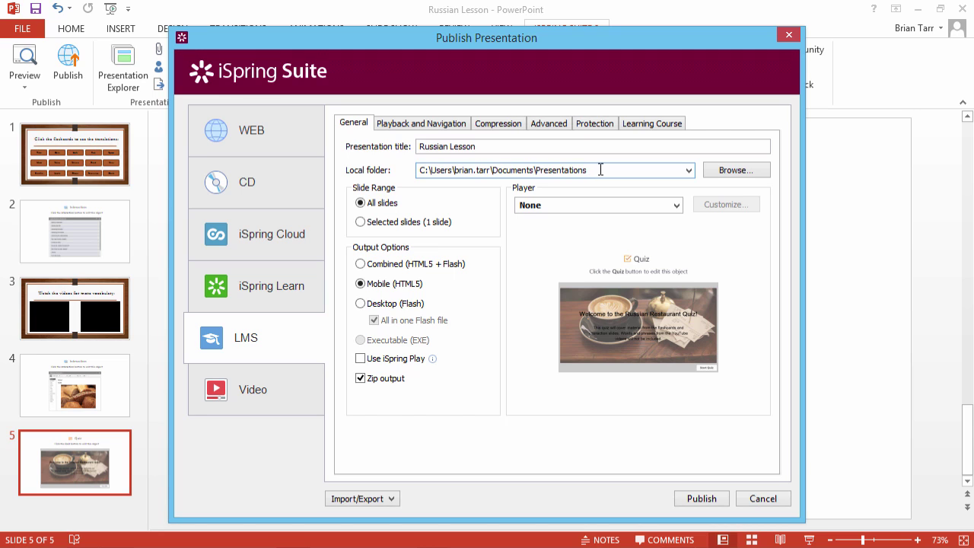
# Keep the Learning Course type at SCORM 1.2 and review its Russian Lesson title, description and keywords
pyautogui.click(650, 130)
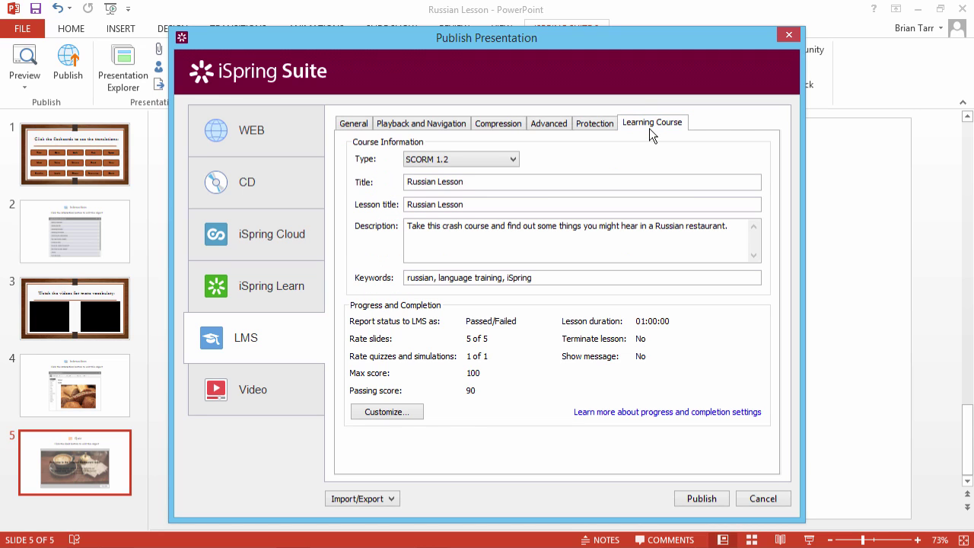
pyautogui.click(514, 162)
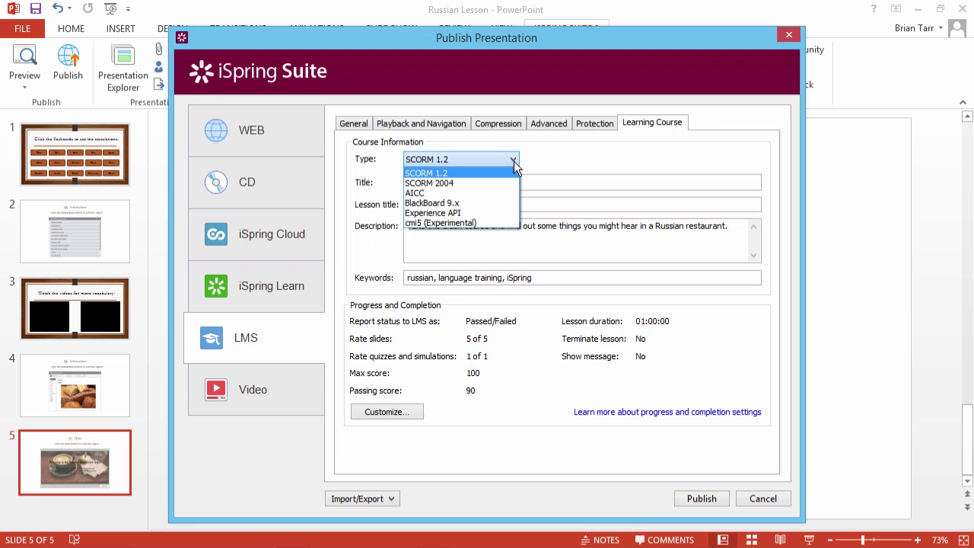
pyautogui.click(514, 163)
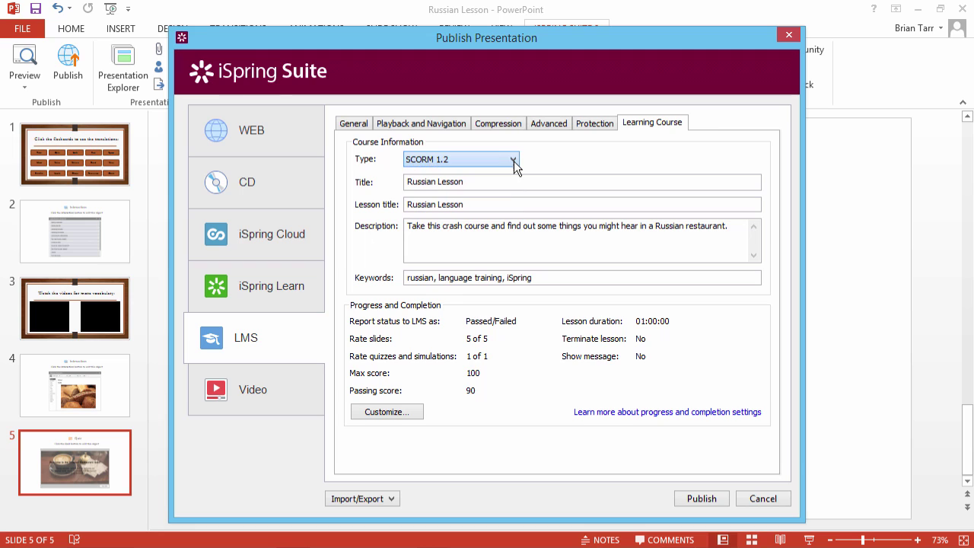
pyautogui.click(479, 181)
pyautogui.click(476, 204)
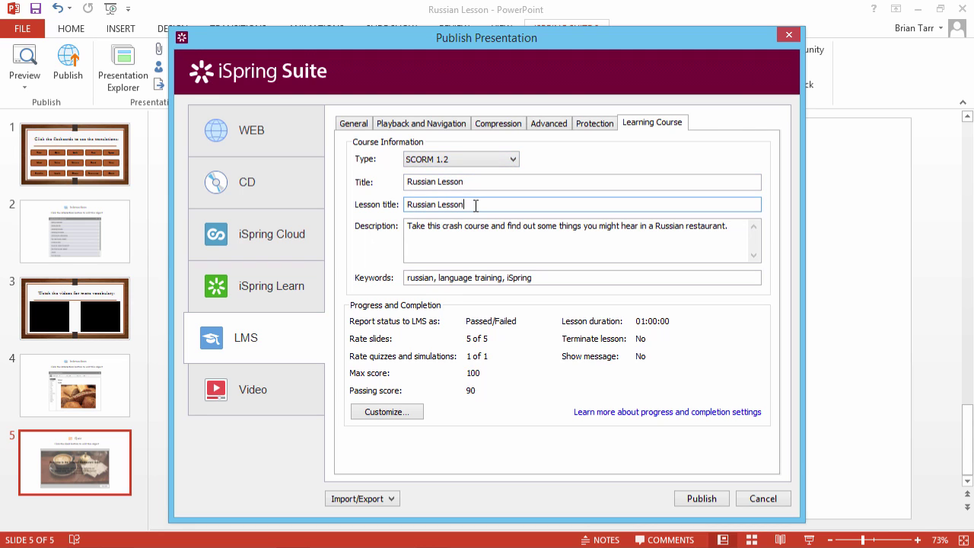
pyautogui.moveTo(412, 226); pyautogui.dragTo(556, 231)
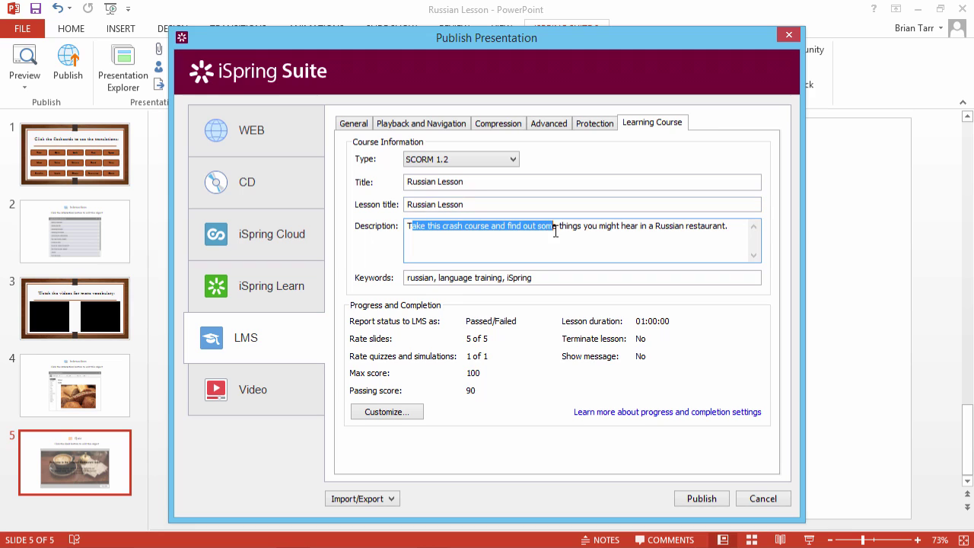
pyautogui.click(556, 231)
pyautogui.moveTo(541, 279); pyautogui.dragTo(388, 289)
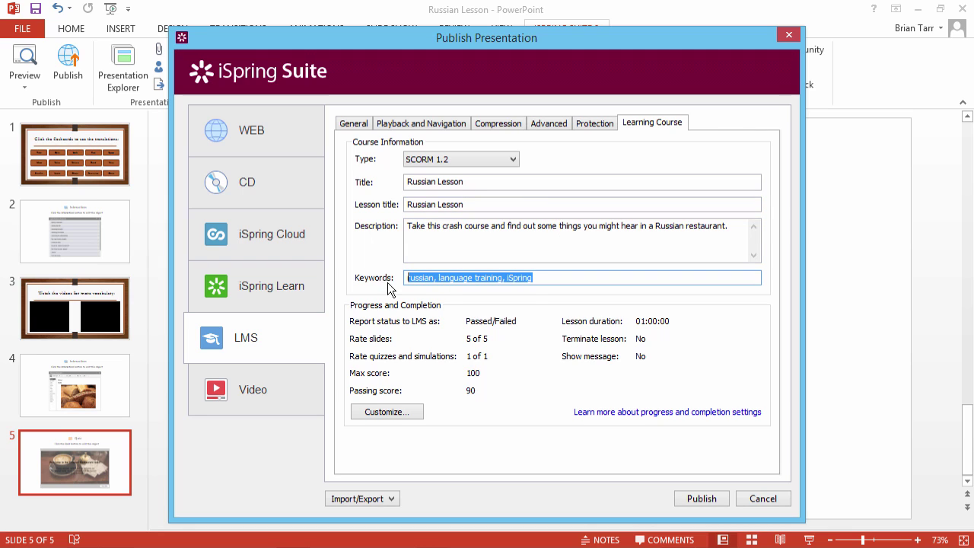
pyautogui.click(421, 278)
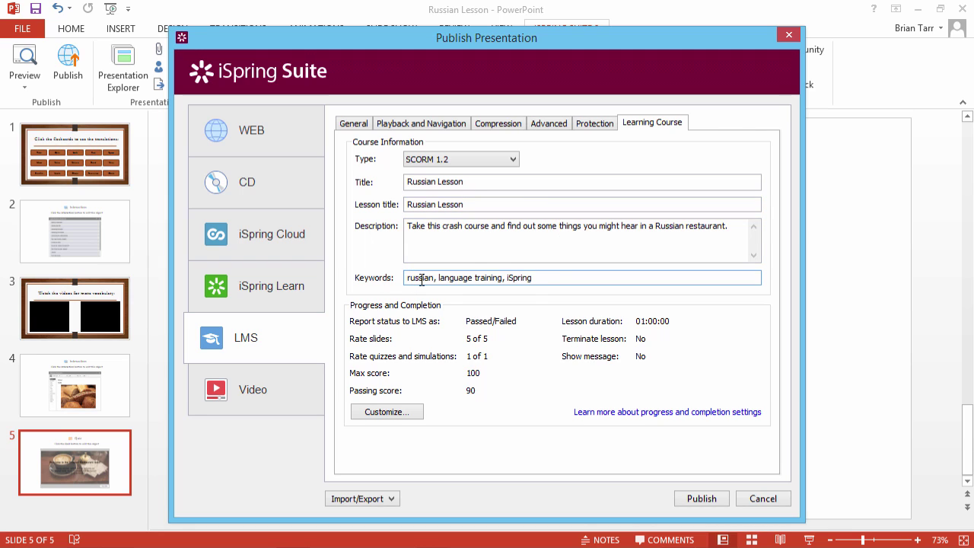
pyautogui.click(386, 413)
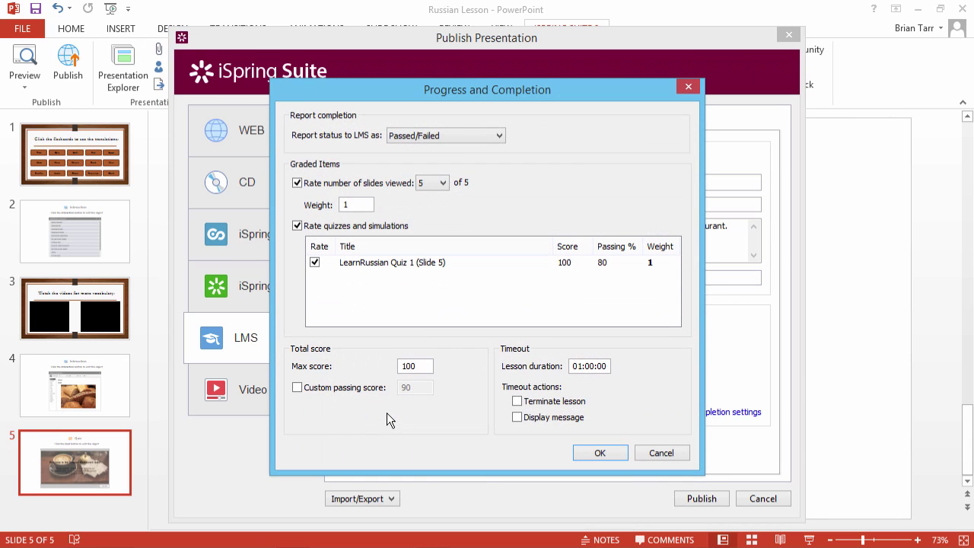
pyautogui.click(446, 136)
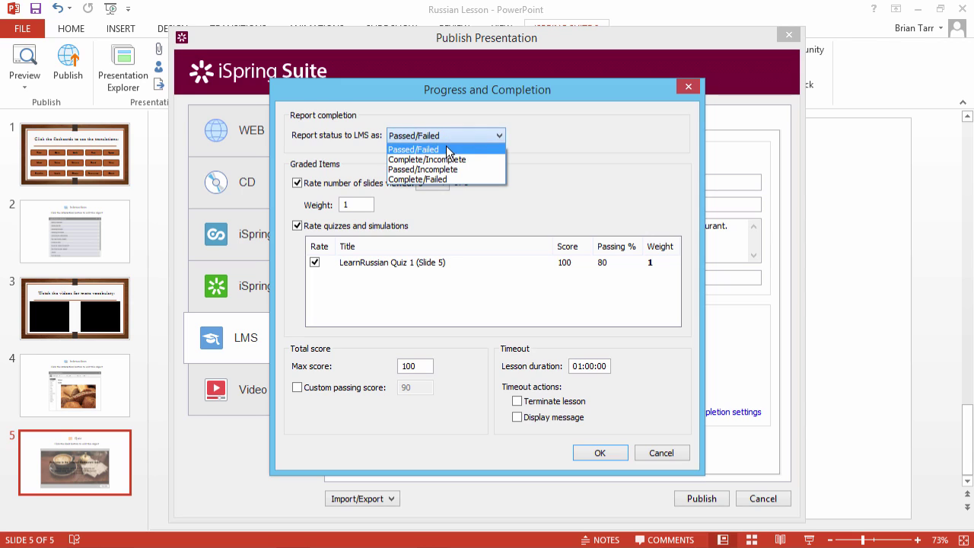
pyautogui.click(447, 150)
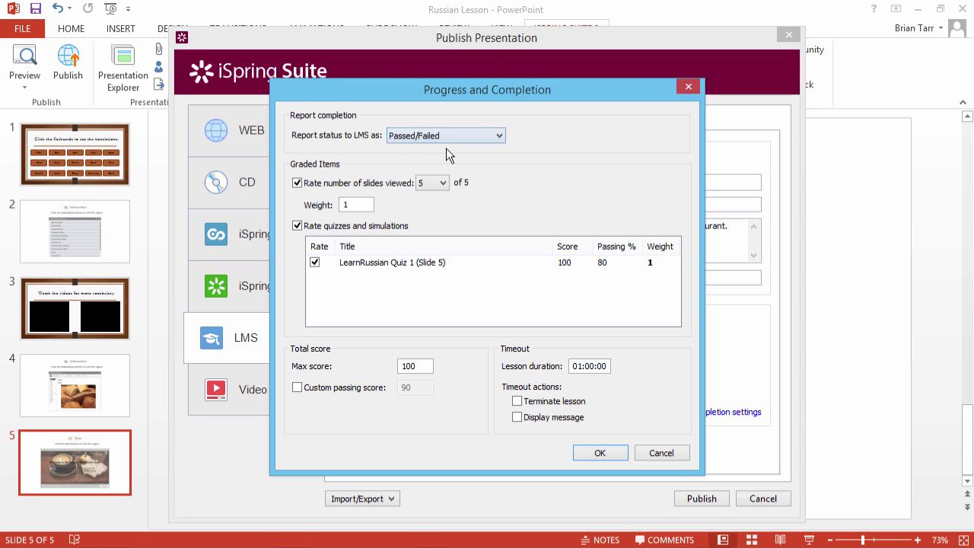
pyautogui.click(297, 183)
pyautogui.click(298, 183)
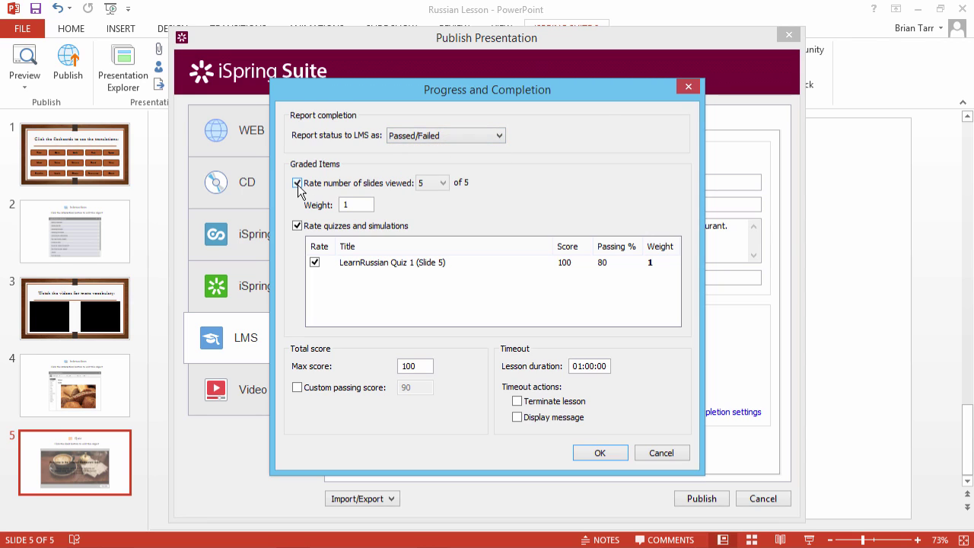
pyautogui.click(443, 184)
pyautogui.click(444, 186)
pyautogui.click(298, 227)
pyautogui.click(298, 228)
pyautogui.click(602, 455)
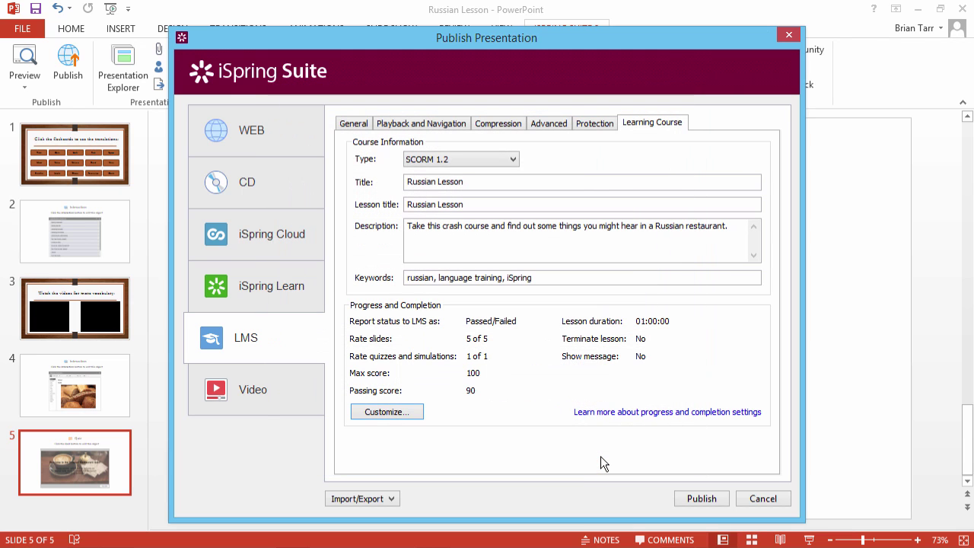
# Publish the course and flip the Table and Chair flashcards to check their Russian translations
pyautogui.click(702, 499)
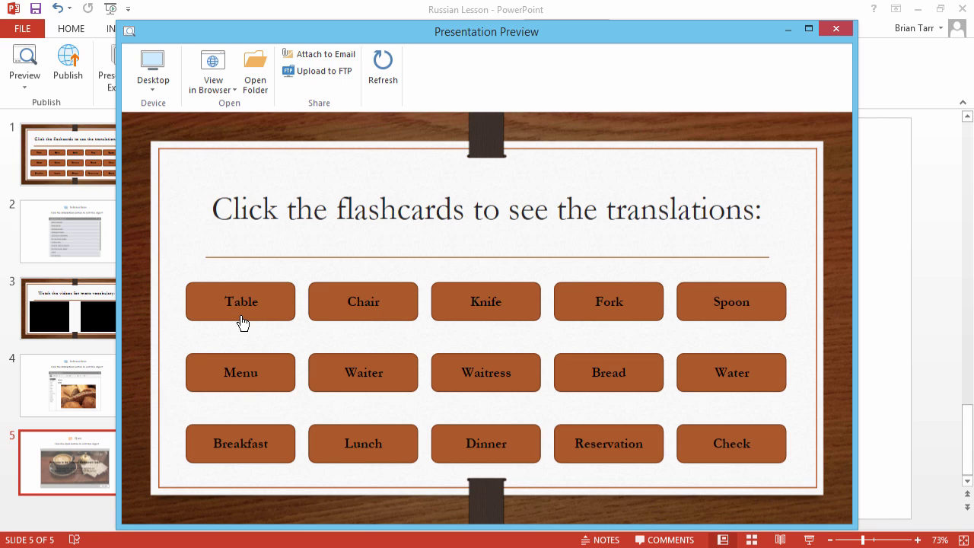
pyautogui.click(241, 323)
pyautogui.click(357, 318)
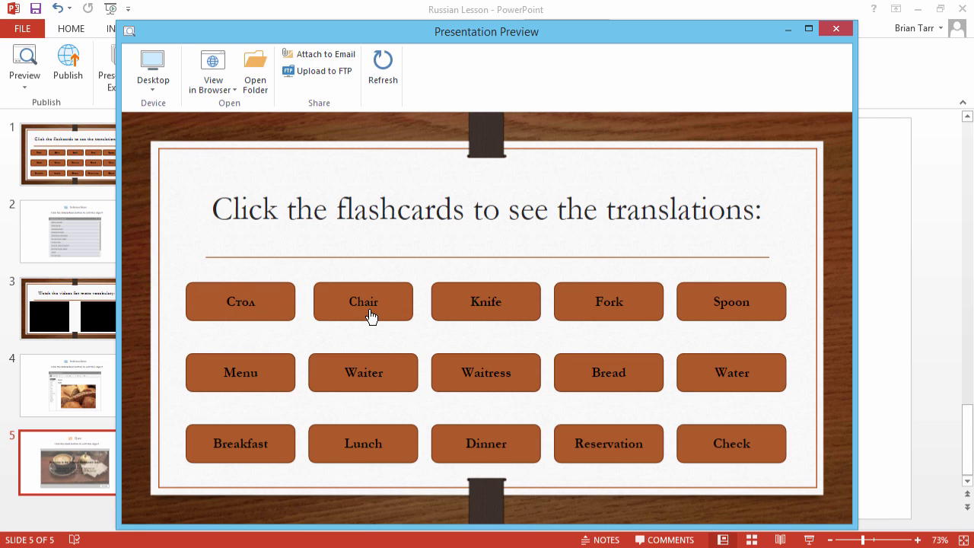
pyautogui.click(493, 321)
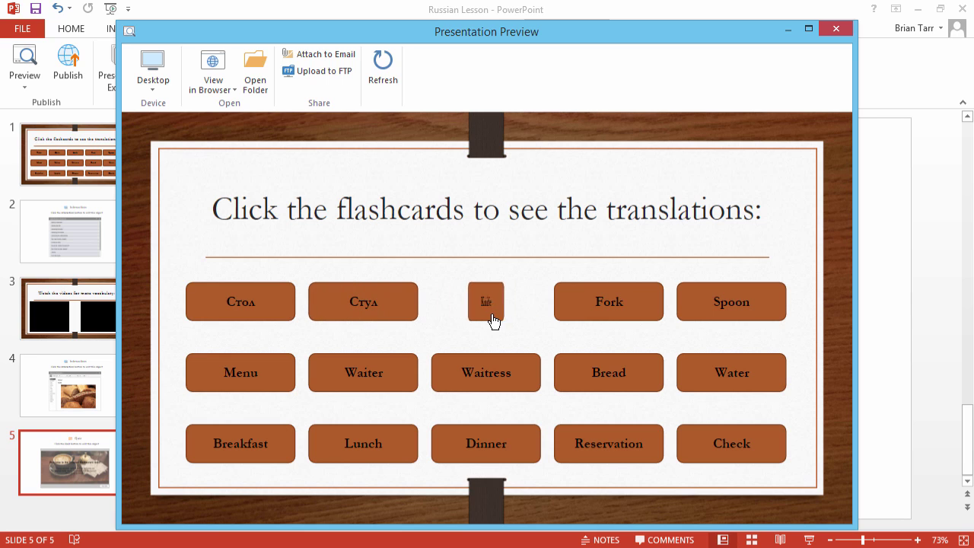
# Switch the preview device from Desktop to Tablet and open the browser list
pyautogui.click(158, 89)
pyautogui.click(169, 153)
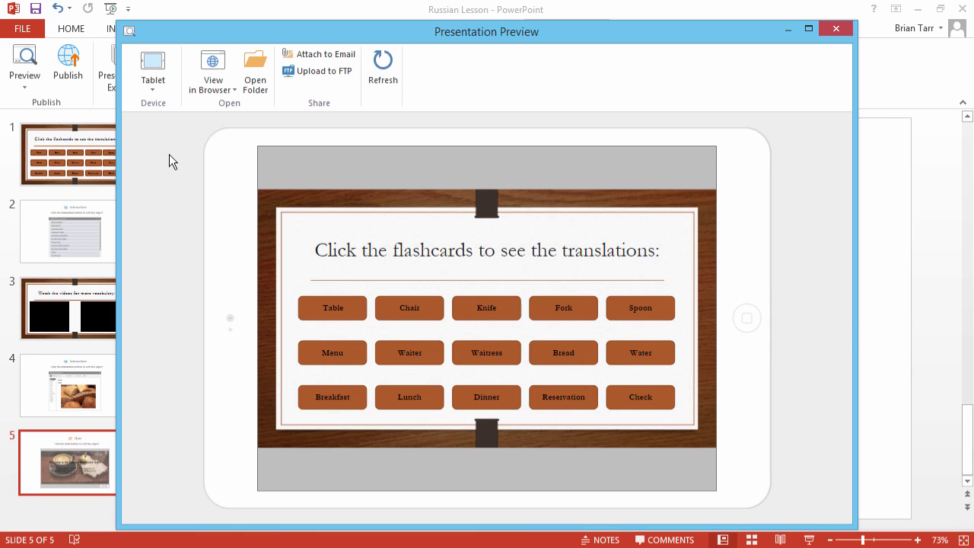
pyautogui.click(228, 90)
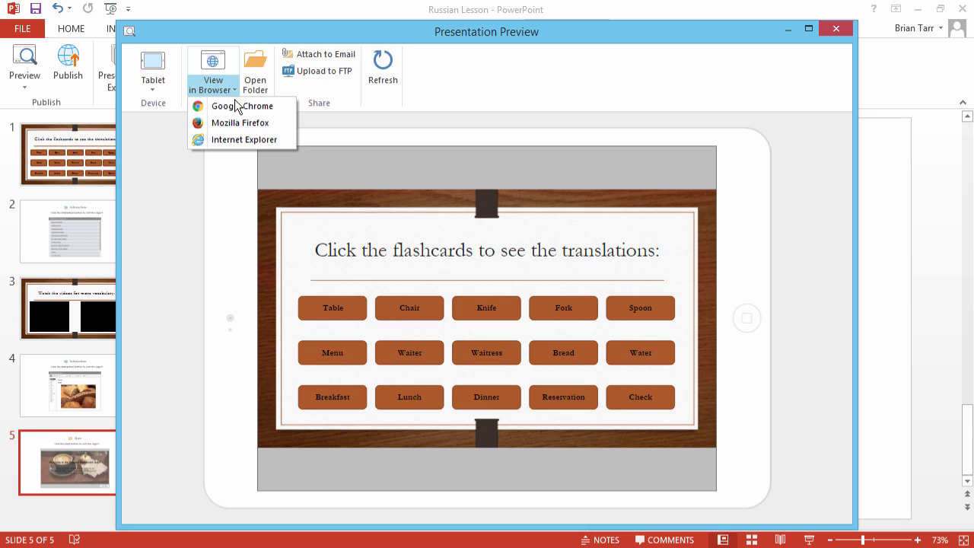
# Dismiss the browser list, open the output folder and select the Russian Lesson zip
pyautogui.click(329, 129)
pyautogui.click(254, 93)
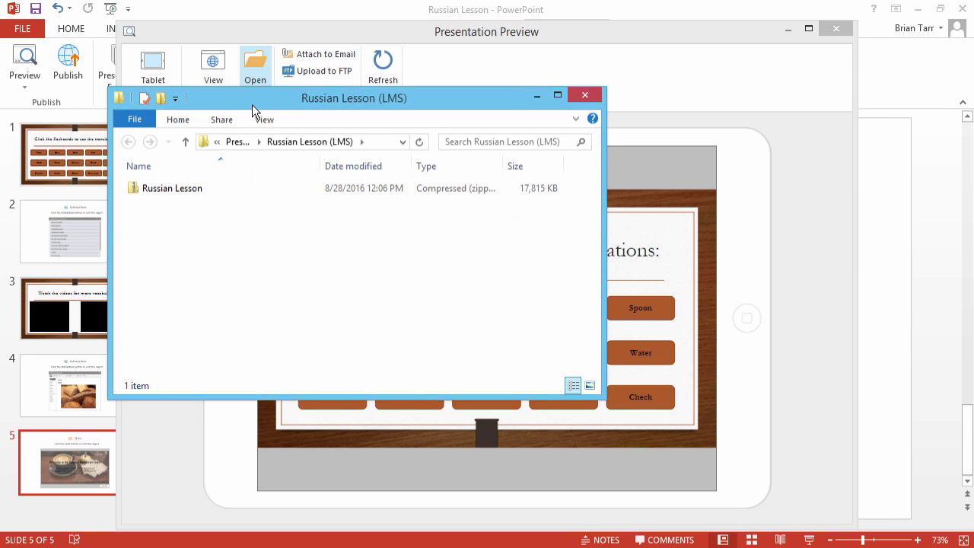
pyautogui.click(213, 190)
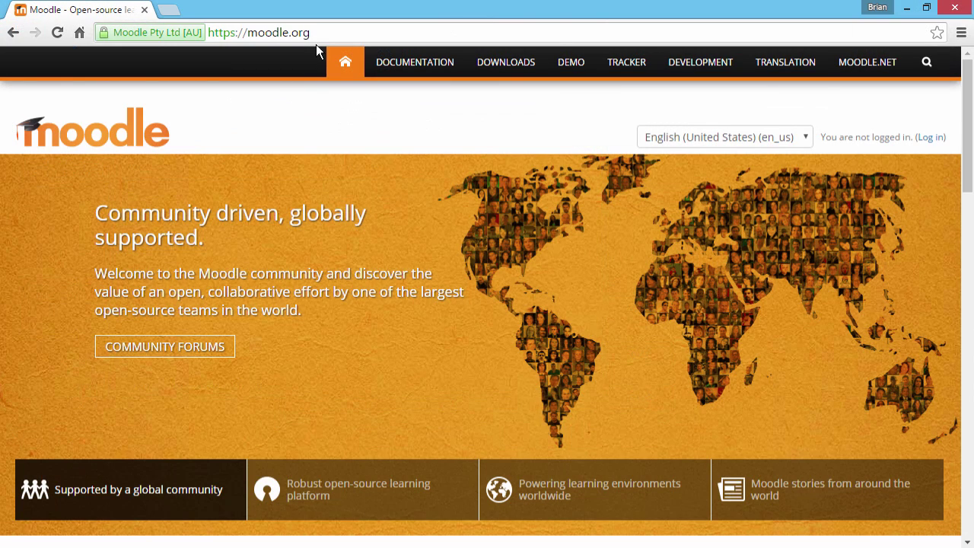
# Go from moodle.org to the Mount Orange School demo's teacher login page
pyautogui.click(323, 33)
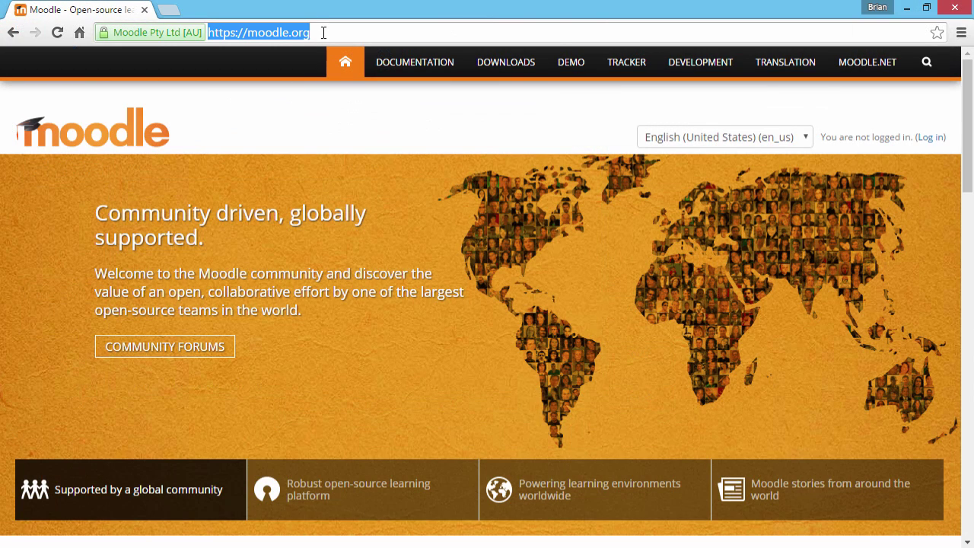
pyautogui.click(564, 67)
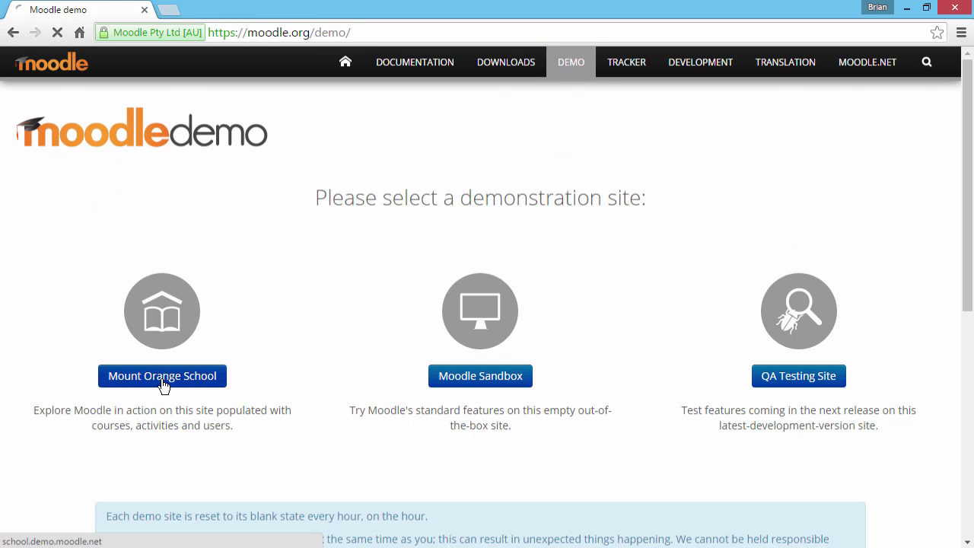
pyautogui.click(163, 384)
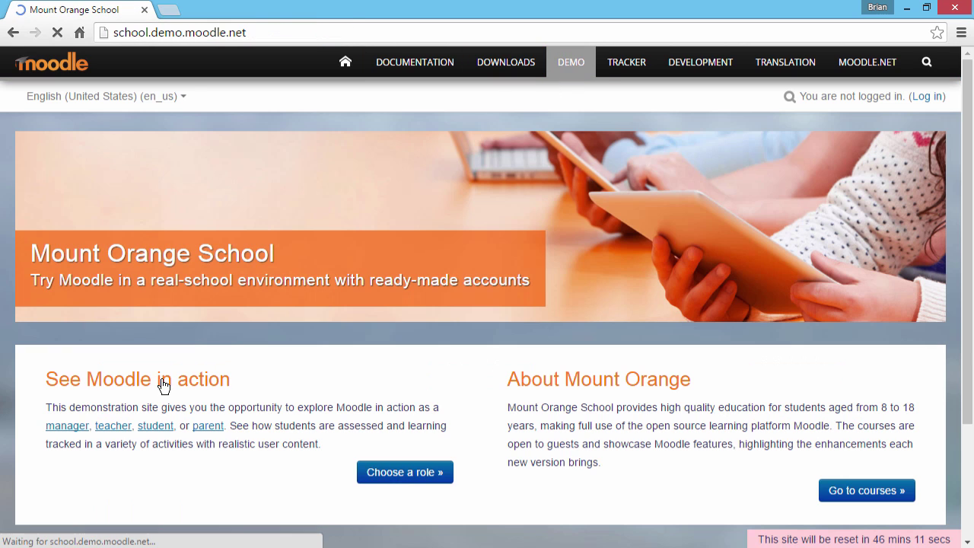
pyautogui.click(404, 473)
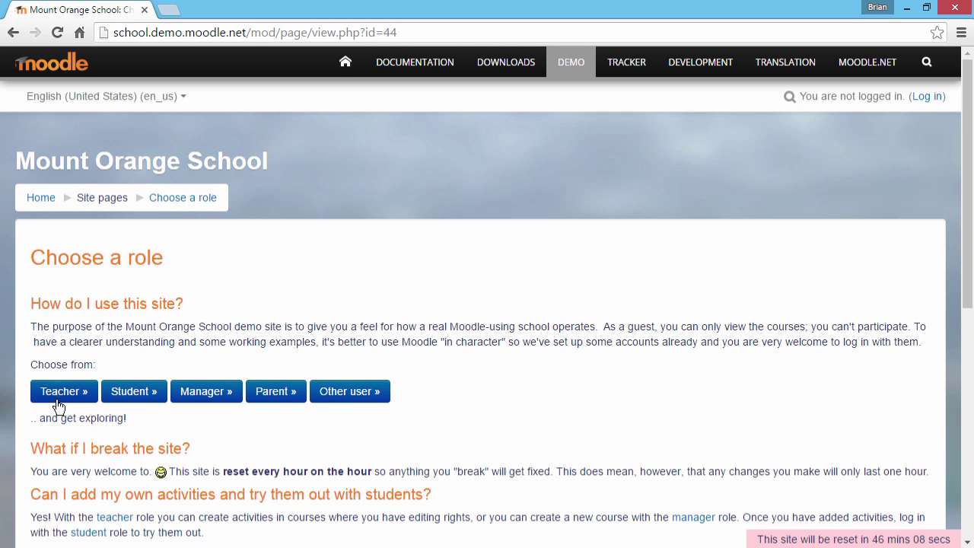
pyautogui.click(59, 403)
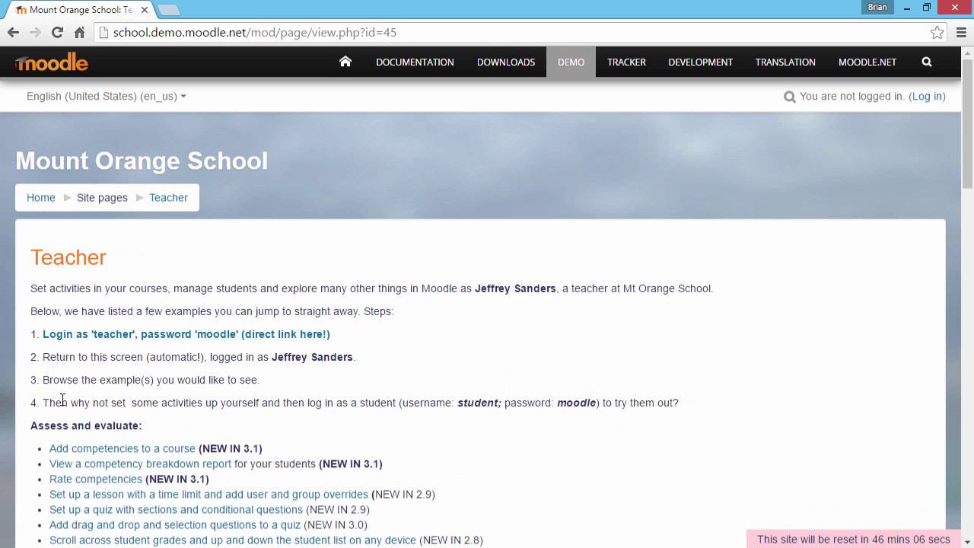
pyautogui.click(156, 338)
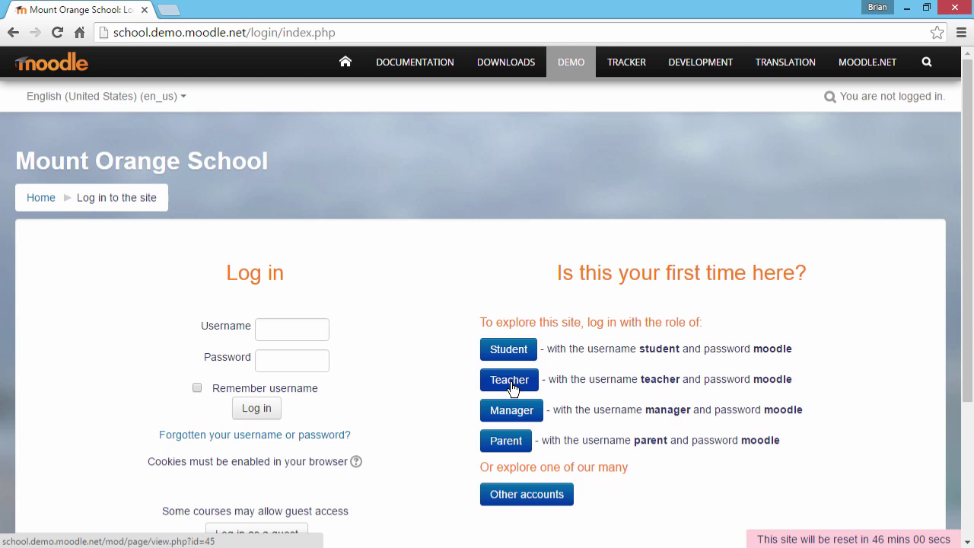
# Log in with the saved teacher username and the demo password
pyautogui.click(272, 330)
pyautogui.click(280, 350)
pyautogui.click(282, 365)
pyautogui.write('moodle')
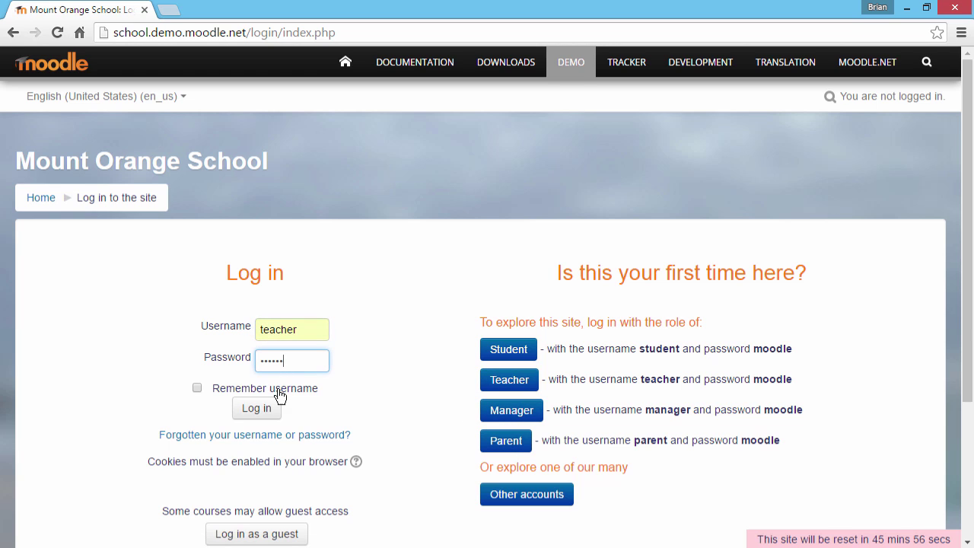
pyautogui.click(268, 409)
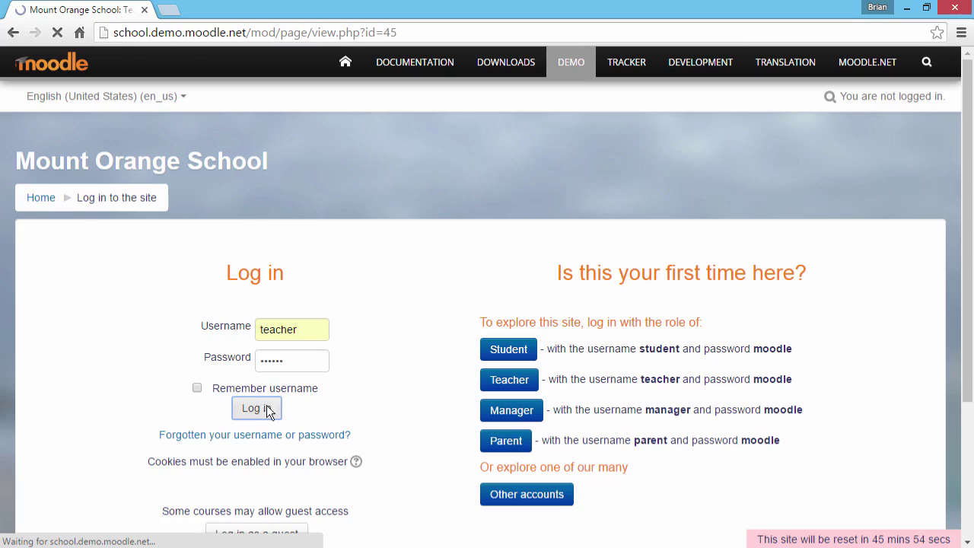
pyautogui.scroll(-3, 430, 394)
pyautogui.scroll(-6, 430, 393)
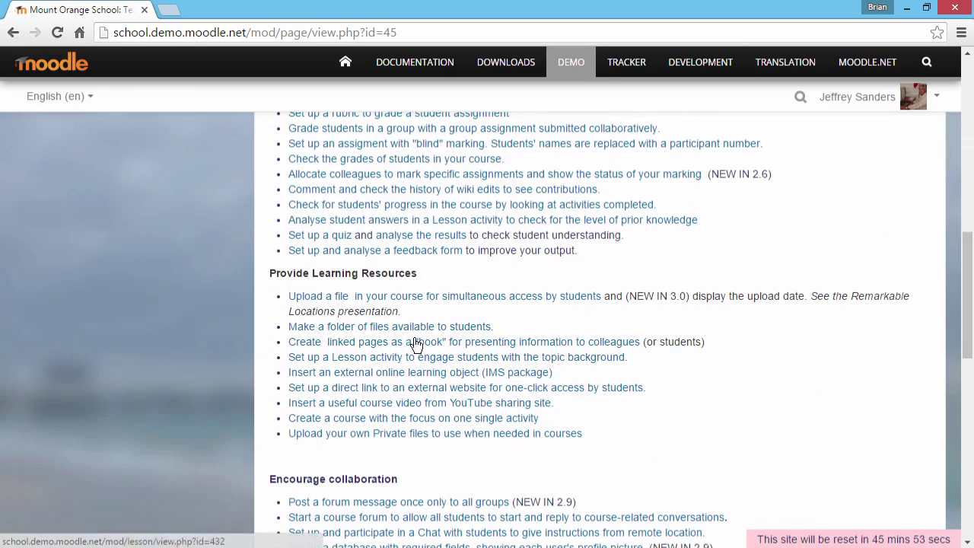
# Turn editing on in Celebrating Cultures and drop the Russian Lesson zip in as a SCORM package
pyautogui.click(407, 302)
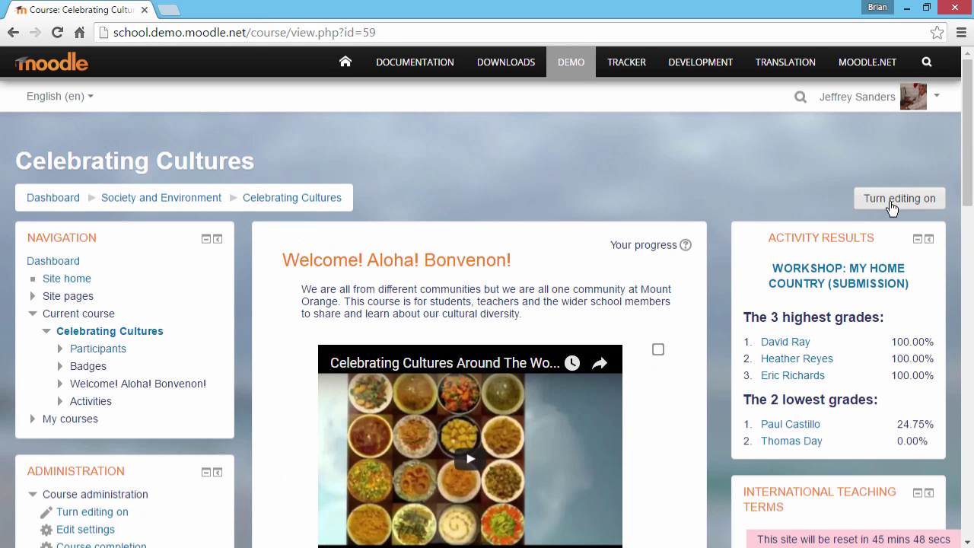
pyautogui.click(892, 202)
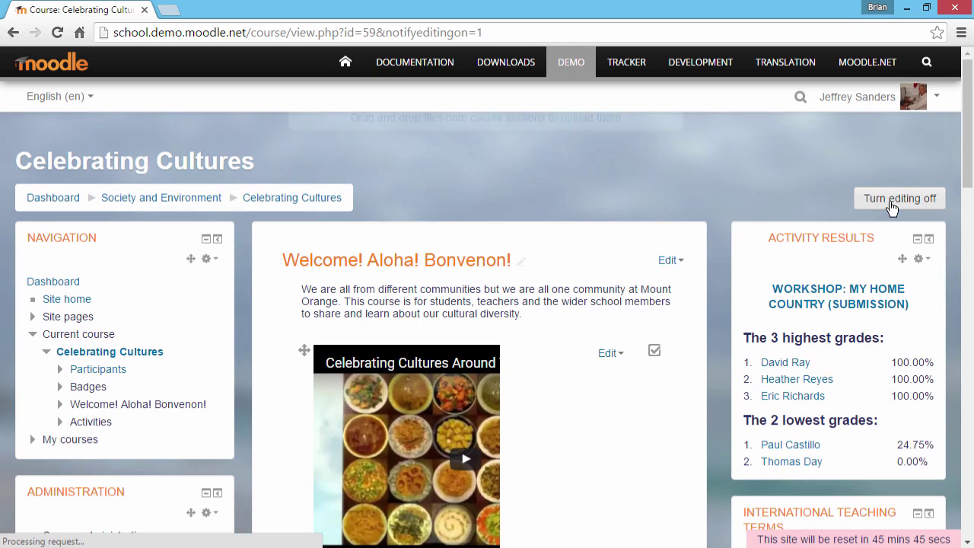
pyautogui.hotkey('alt', 'Tab')
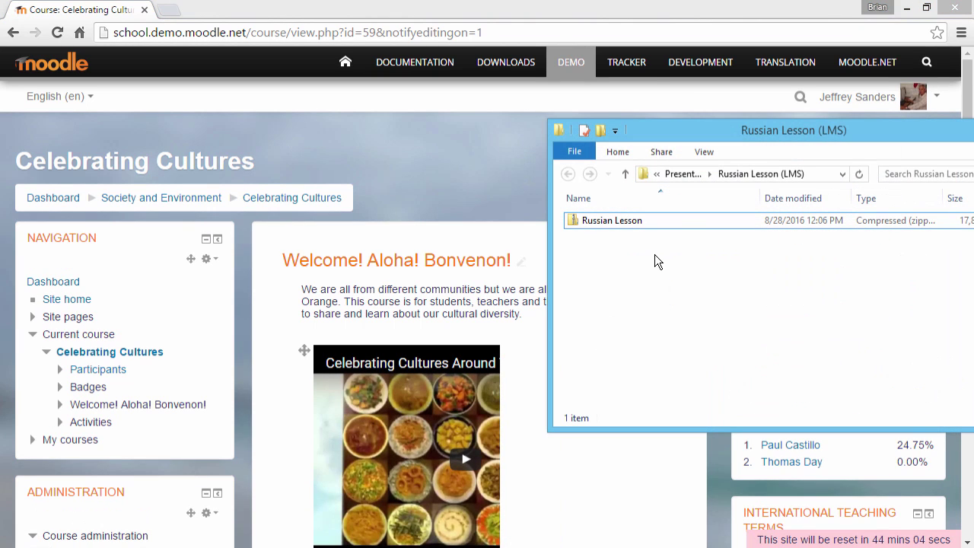
pyautogui.click(654, 221)
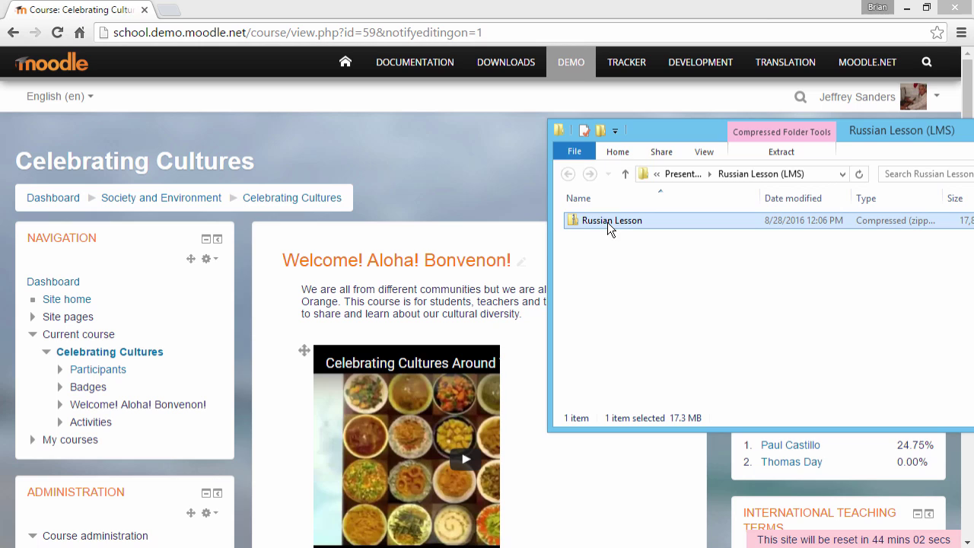
pyautogui.moveTo(608, 228); pyautogui.dragTo(434, 283)
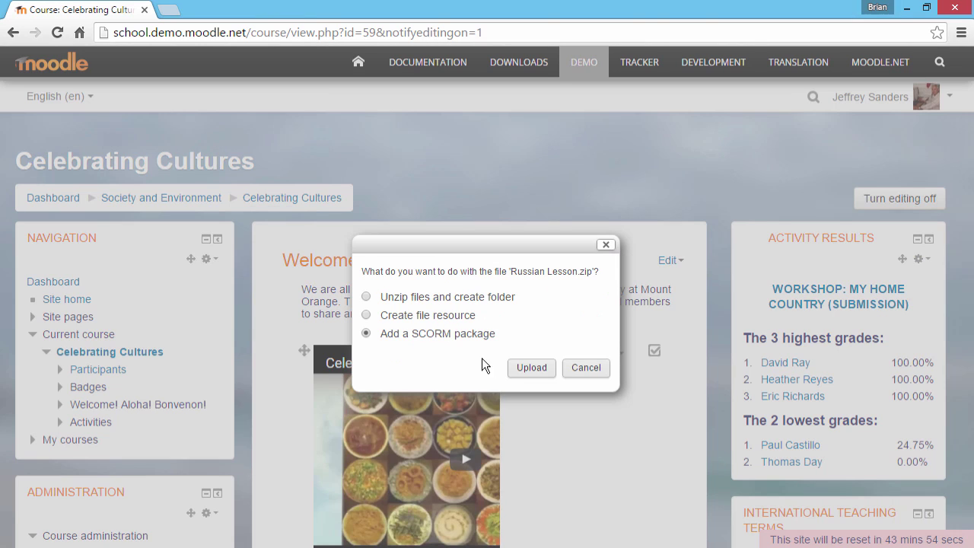
pyautogui.click(536, 372)
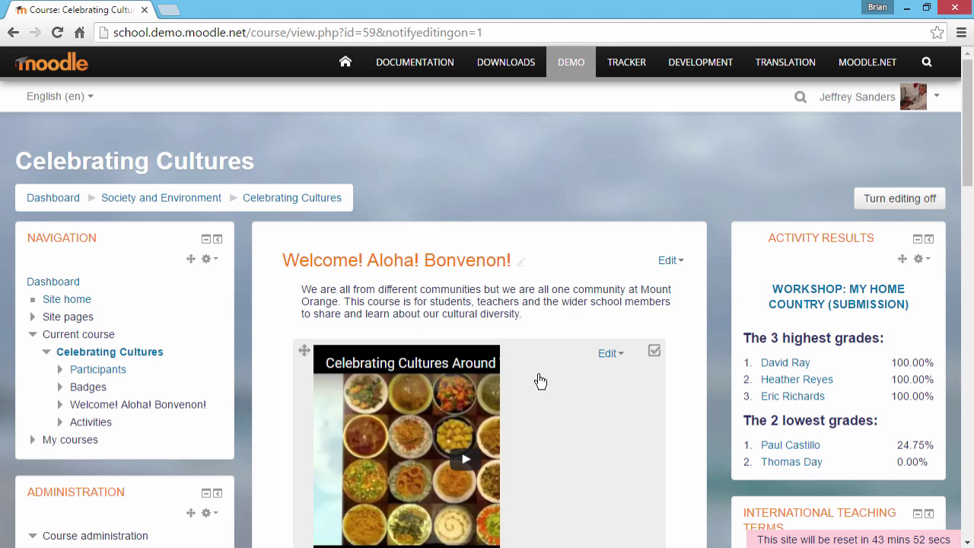
pyautogui.scroll(-5, 539, 376)
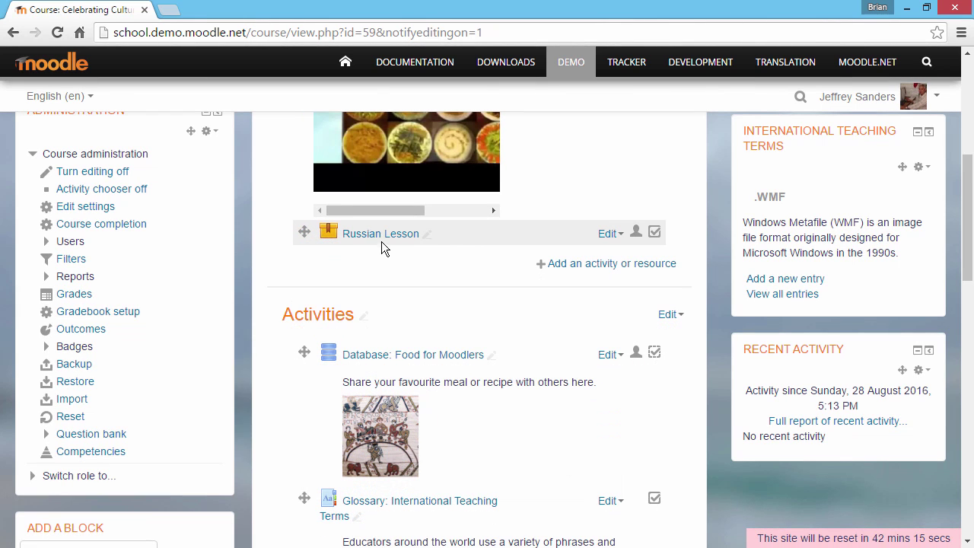
# Launch Russian Lesson, complete it with a 100% score, and return to its info page
pyautogui.click(381, 234)
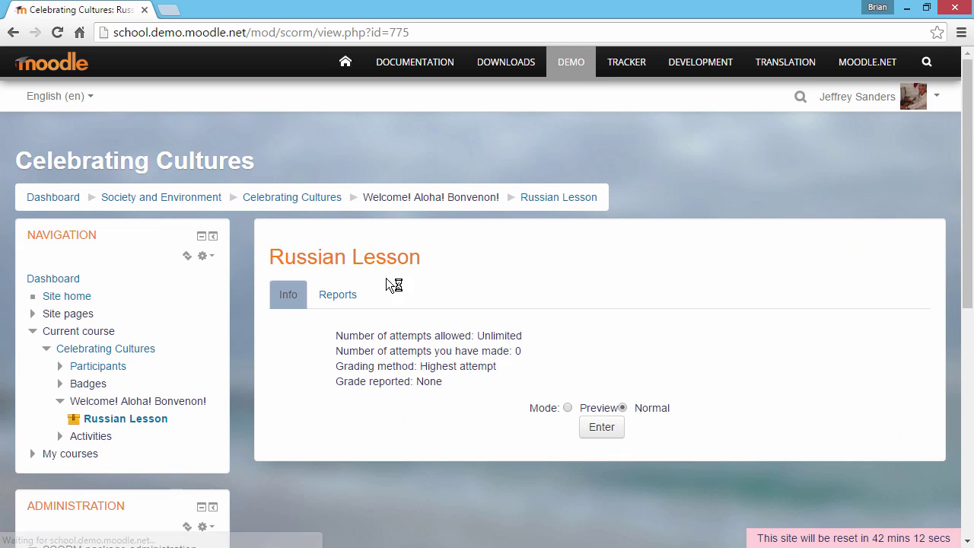
pyautogui.click(608, 432)
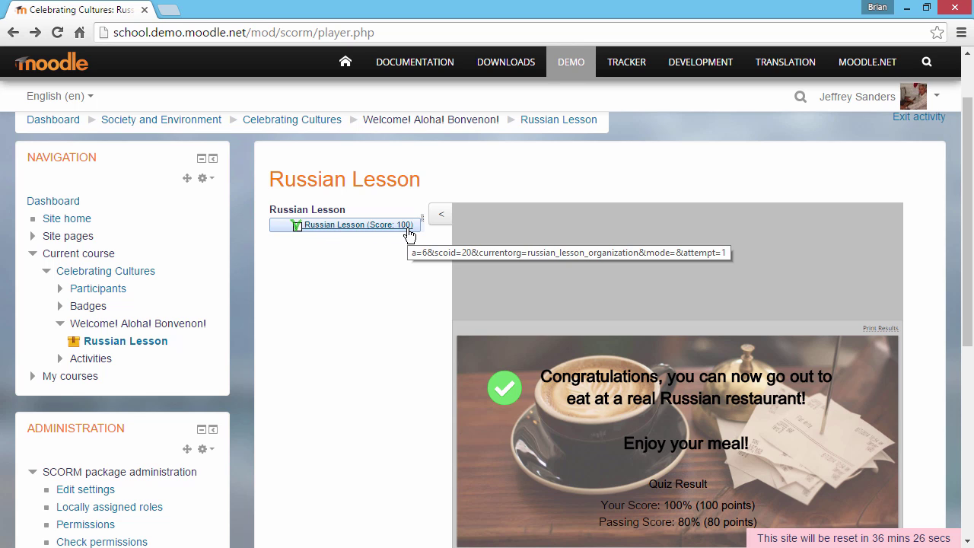
pyautogui.click(563, 125)
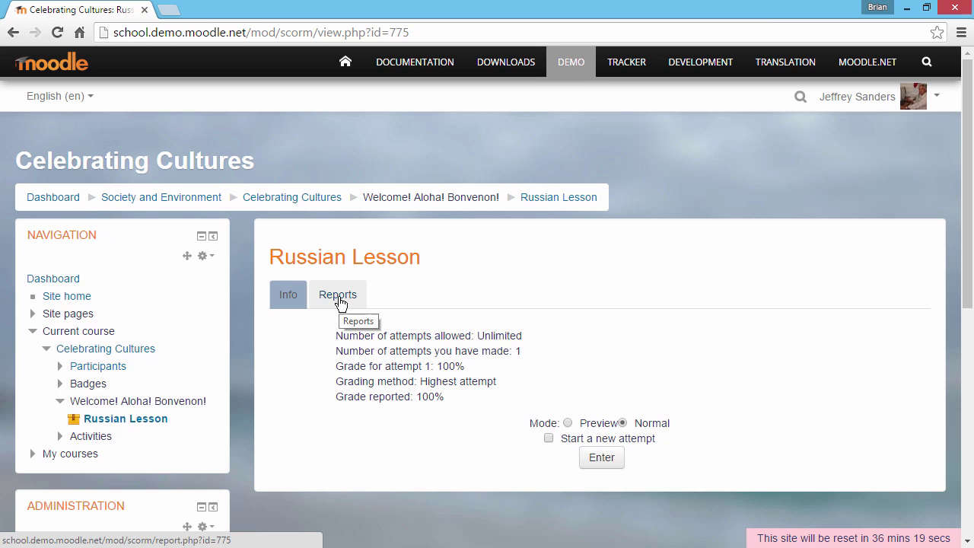
# Open the Reports tab and view attempt 1: Passed, 2 minutes 20 seconds, score 100
pyautogui.click(338, 297)
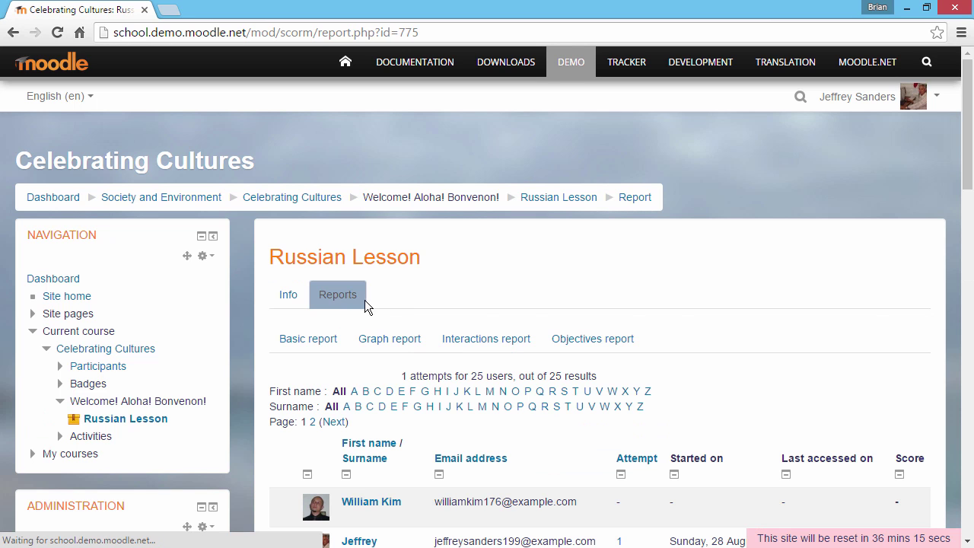
pyautogui.scroll(-2, 597, 326)
pyautogui.scroll(-1, 599, 329)
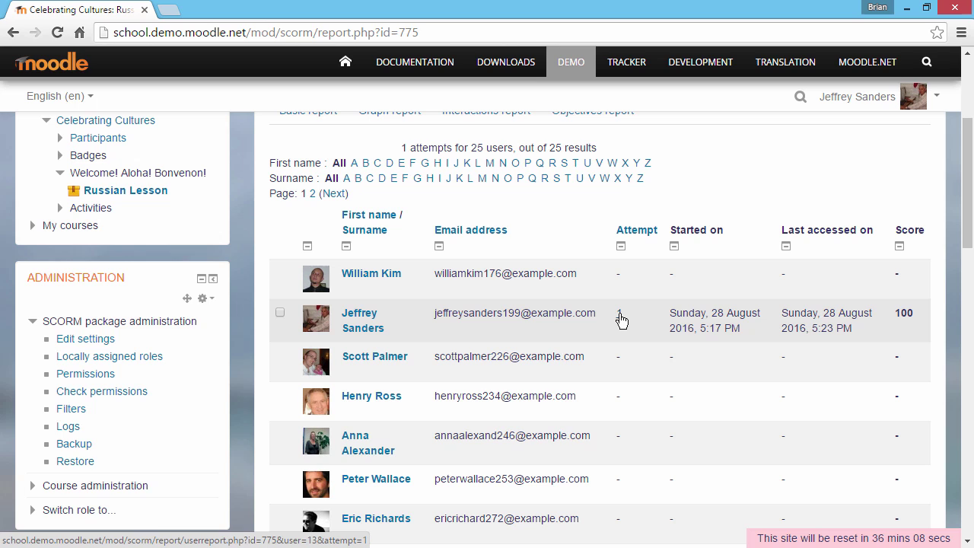
pyautogui.click(620, 315)
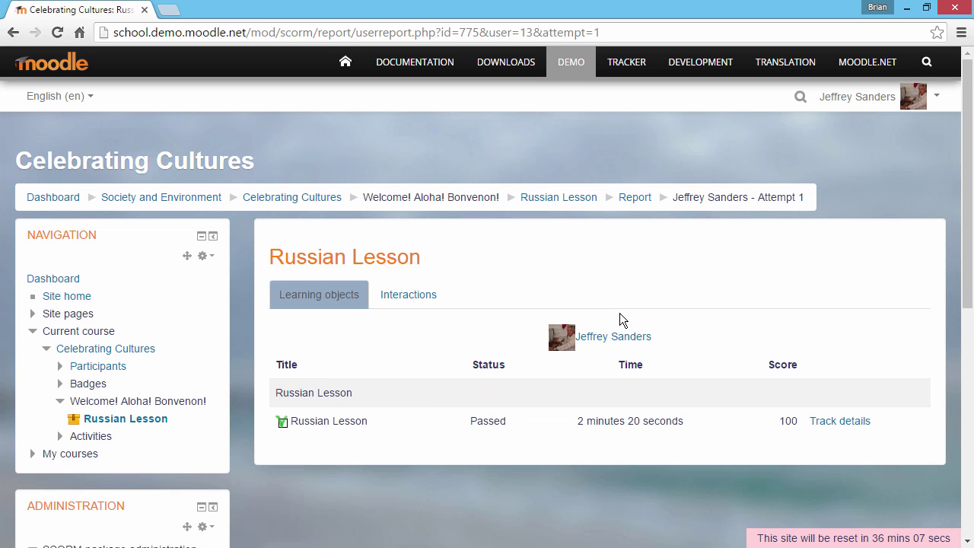